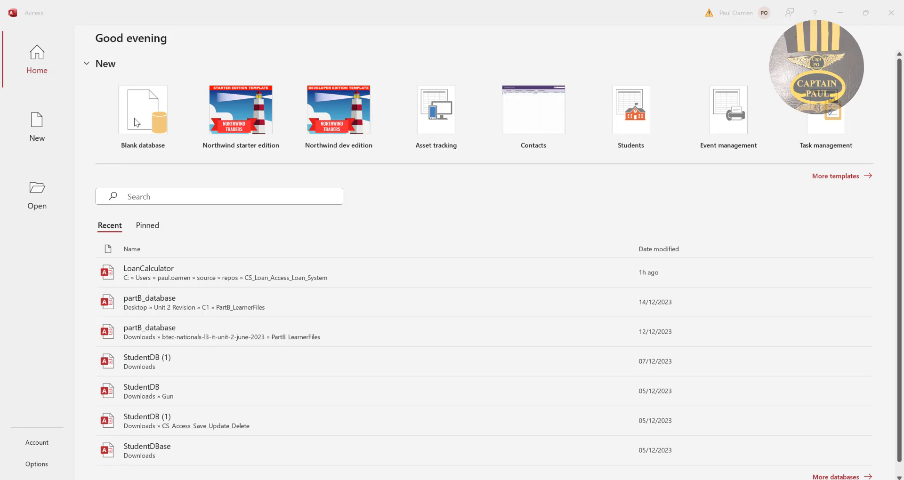
# Create a blank database named LoanCalculator.
pyautogui.click(137, 113)
pyautogui.click(139, 117)
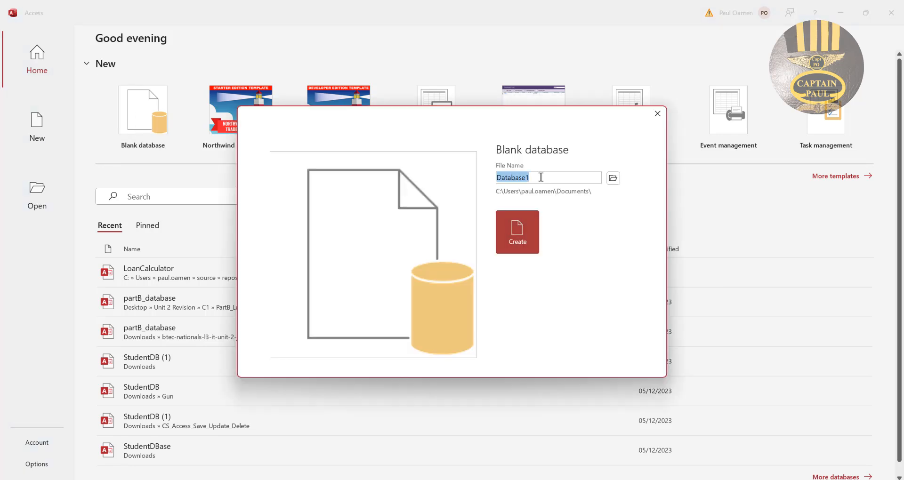
pyautogui.write('LoanCalculator')
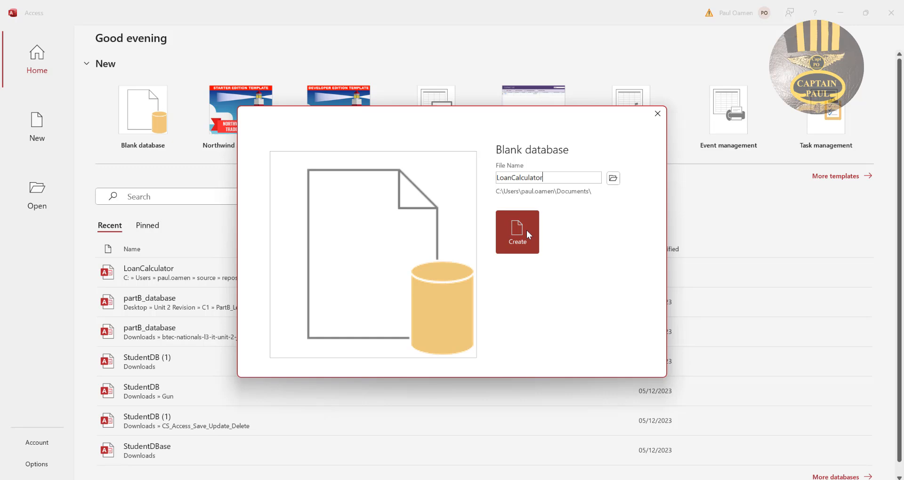
pyautogui.click(526, 230)
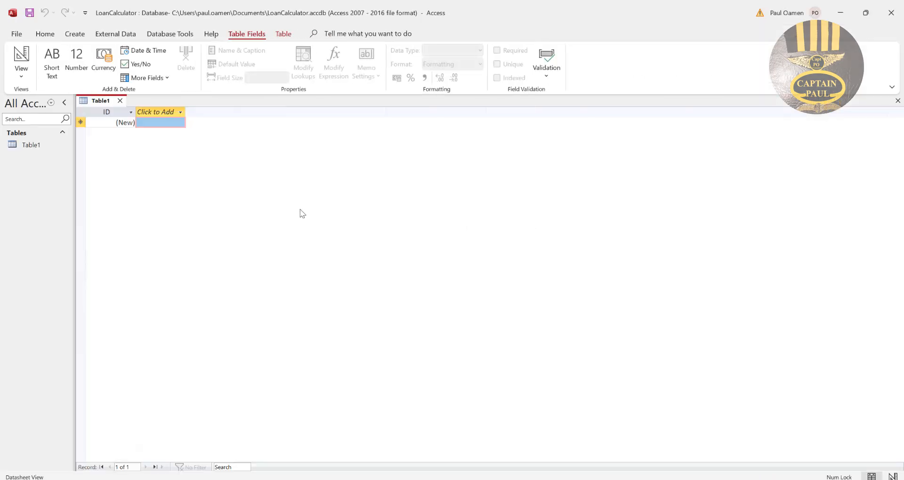
# Open the new table in Design View, saving it under the name LoanCalculator.
pyautogui.rightClick(104, 102)
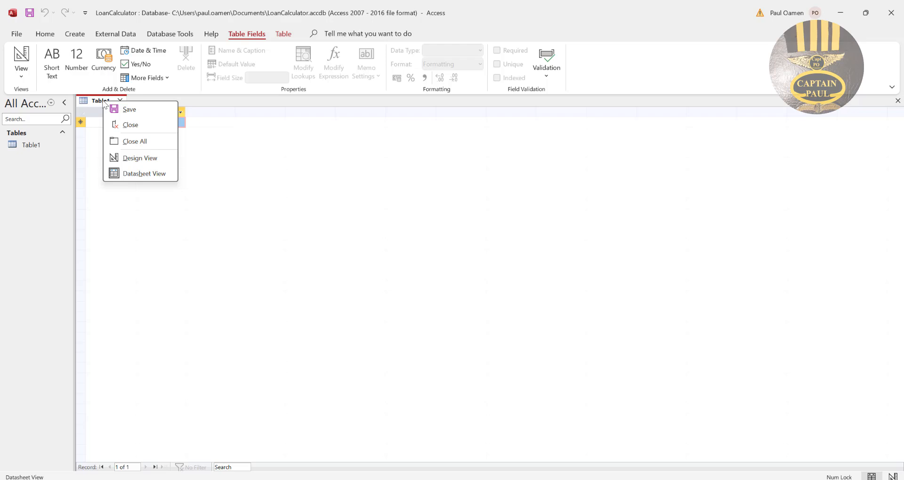
pyautogui.click(138, 160)
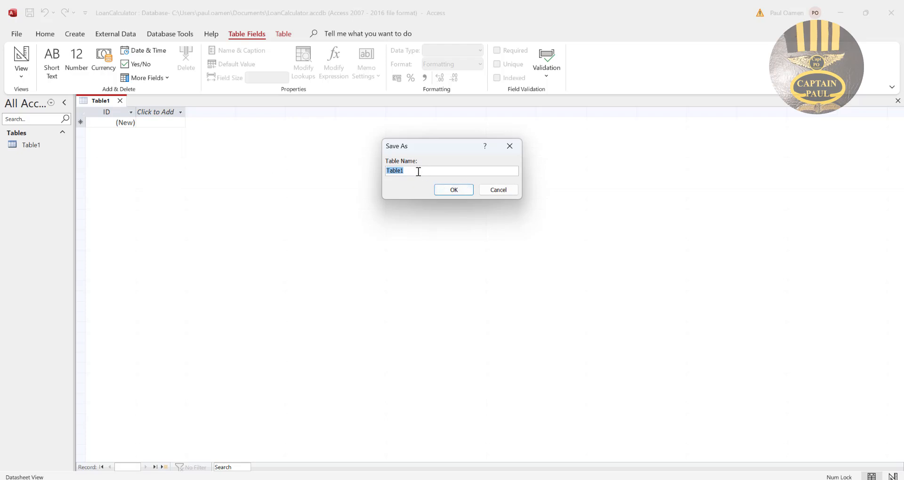
pyautogui.write('LoanCalculator')
pyautogui.press('Return')
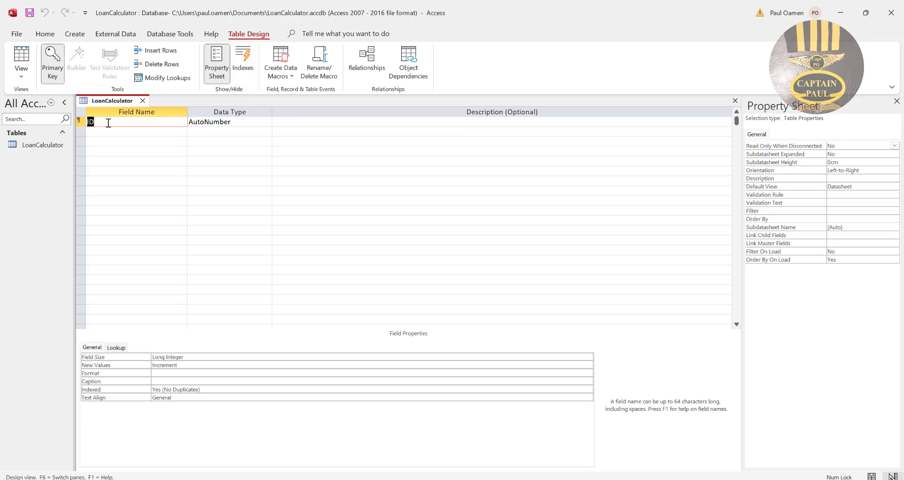
# Rename the ID primary key field as AcctID and set its data type to Number.
pyautogui.write('AcctID')
pyautogui.click(259, 125)
pyautogui.click(266, 122)
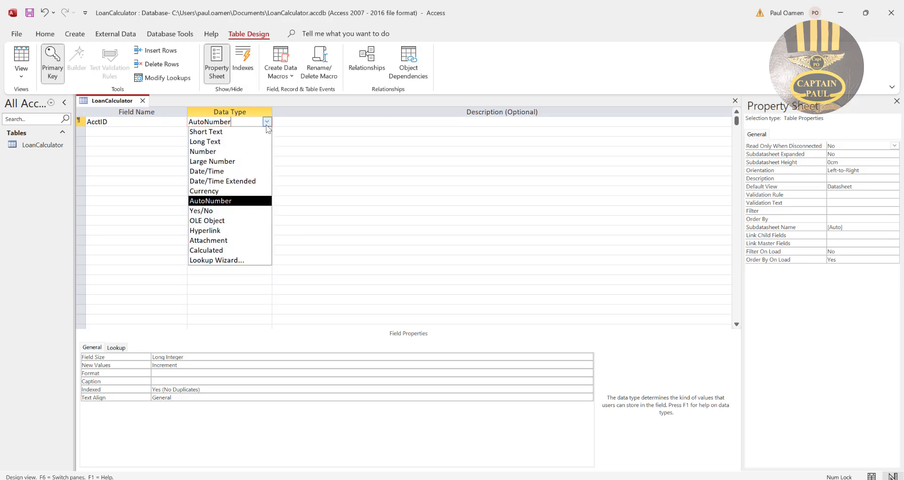
pyautogui.click(215, 152)
pyautogui.click(220, 122)
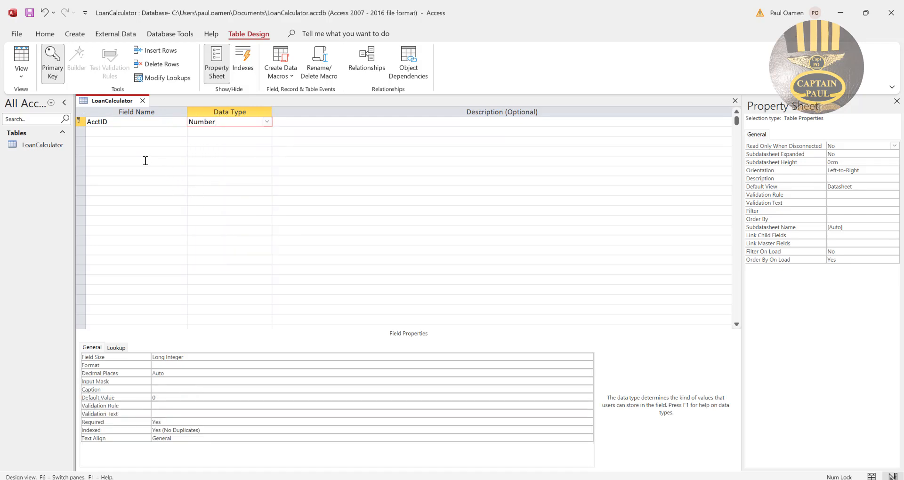
# Add two Short Text fields named Fullname and Address below AcctID.
pyautogui.click(110, 131)
pyautogui.write('Fullname')
pyautogui.click(135, 139)
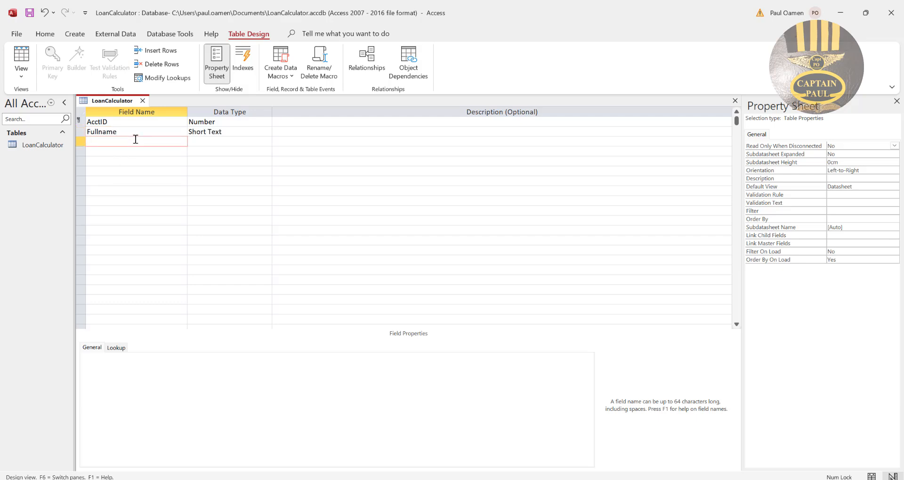
pyautogui.write('Address')
pyautogui.click(209, 140)
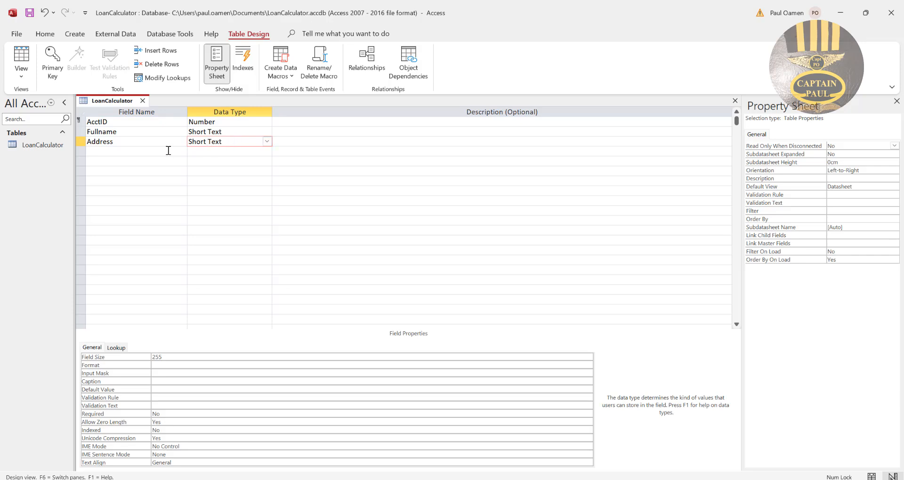
# Add a field named Amount_of_Loan below Address with the Currency data type.
pyautogui.click(122, 148)
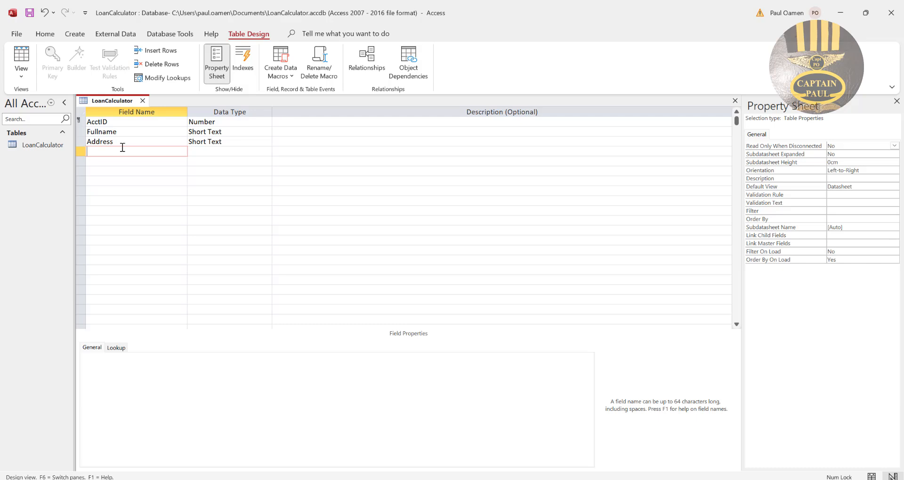
pyautogui.write('Amount_of_Loan')
pyautogui.click(210, 151)
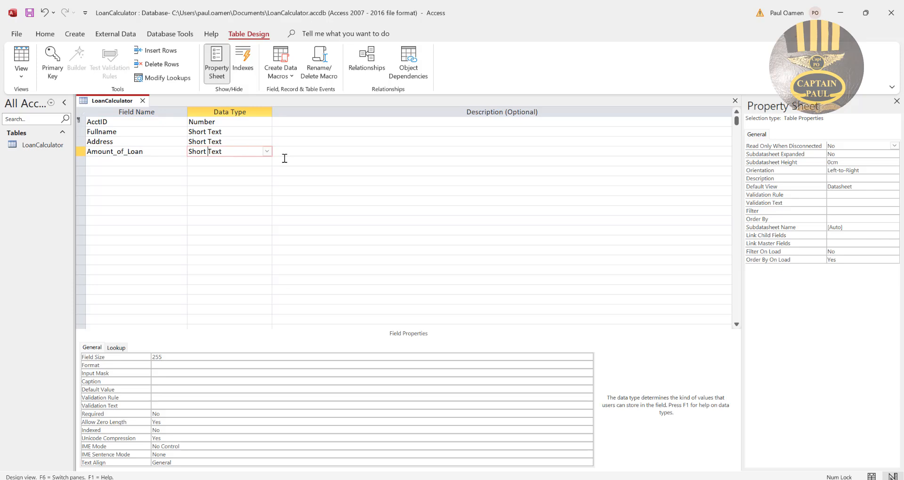
pyautogui.click(267, 153)
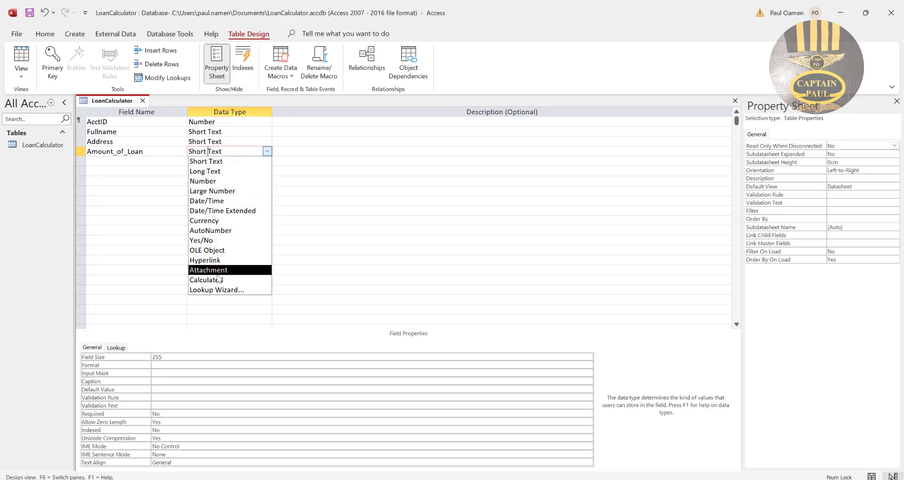
pyautogui.click(219, 221)
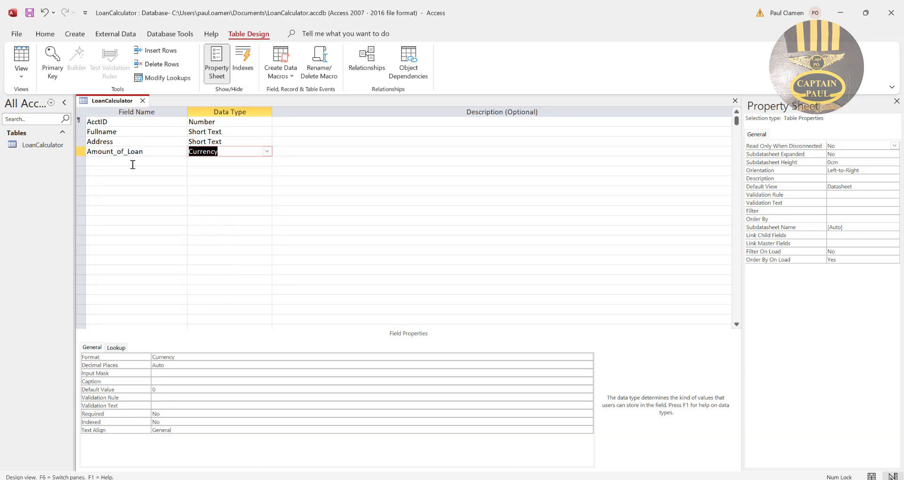
# Add a field named Number_of_Years below Amount_of_Loan with the Number data type.
pyautogui.click(130, 160)
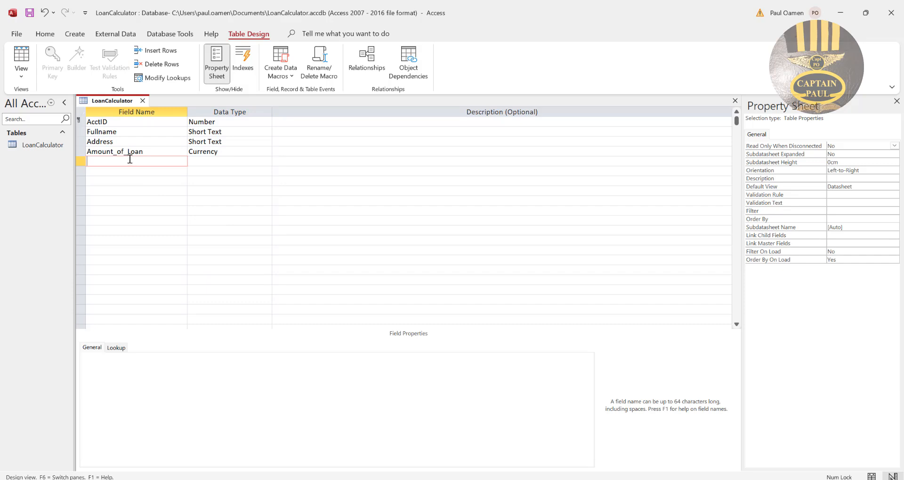
pyautogui.write('Number_of_Years')
pyautogui.click(224, 161)
pyautogui.click(267, 161)
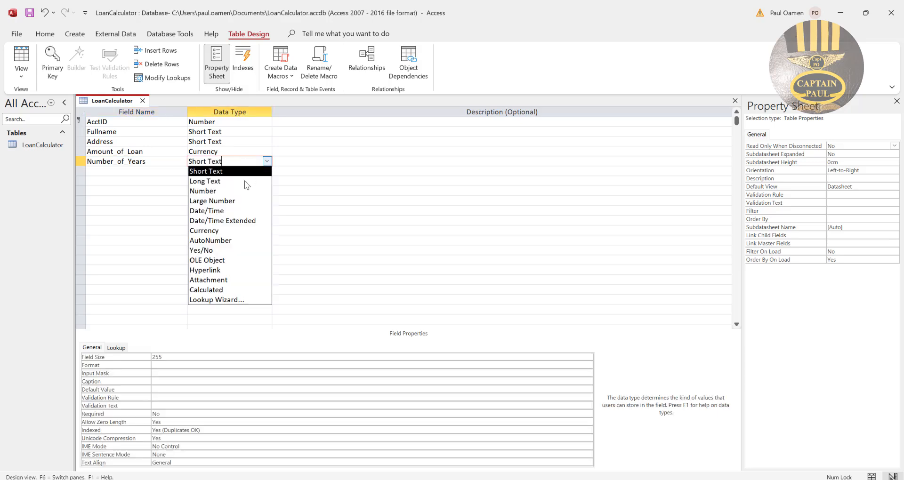
pyautogui.click(228, 188)
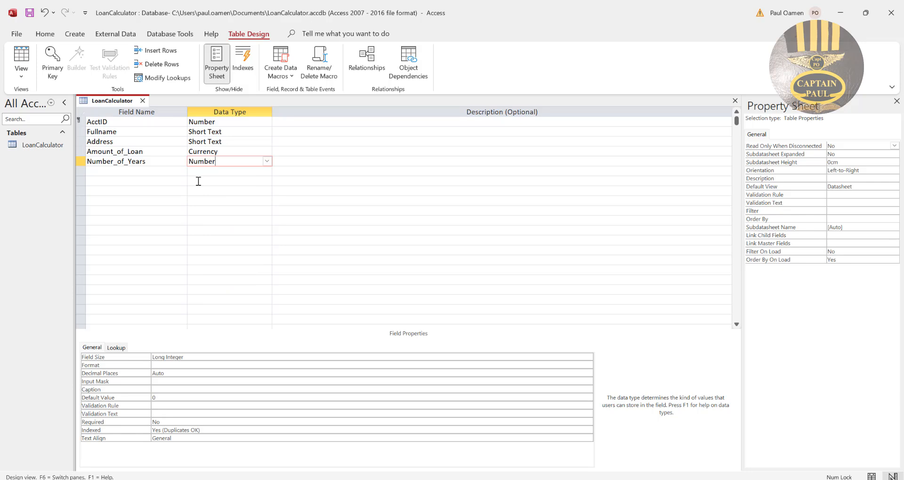
# Add a field named Interest_Rate with the Number data type, and save the table design.
pyautogui.click(150, 171)
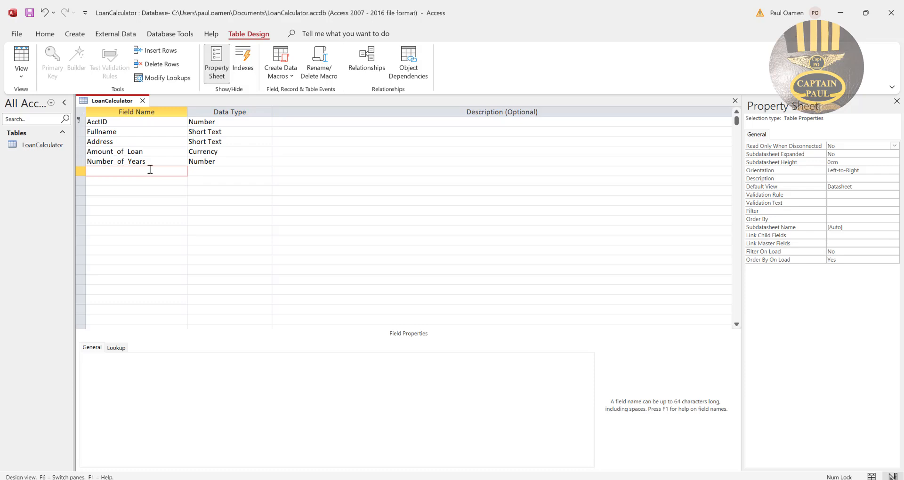
pyautogui.write('Interest_Rate')
pyautogui.click(230, 171)
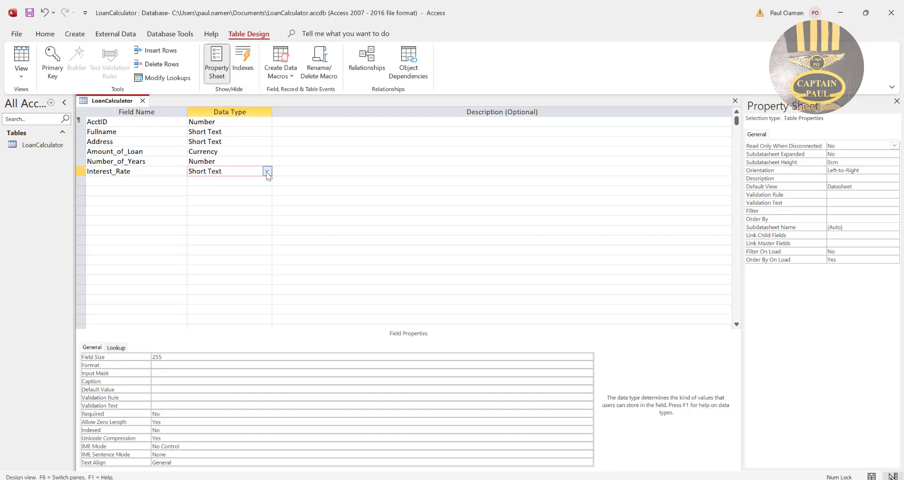
pyautogui.click(266, 171)
pyautogui.click(212, 202)
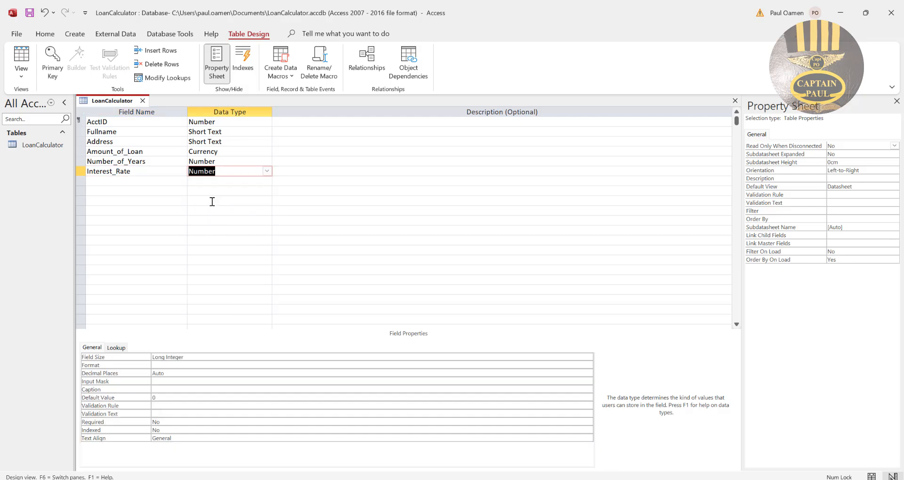
pyautogui.click(221, 172)
pyautogui.click(148, 173)
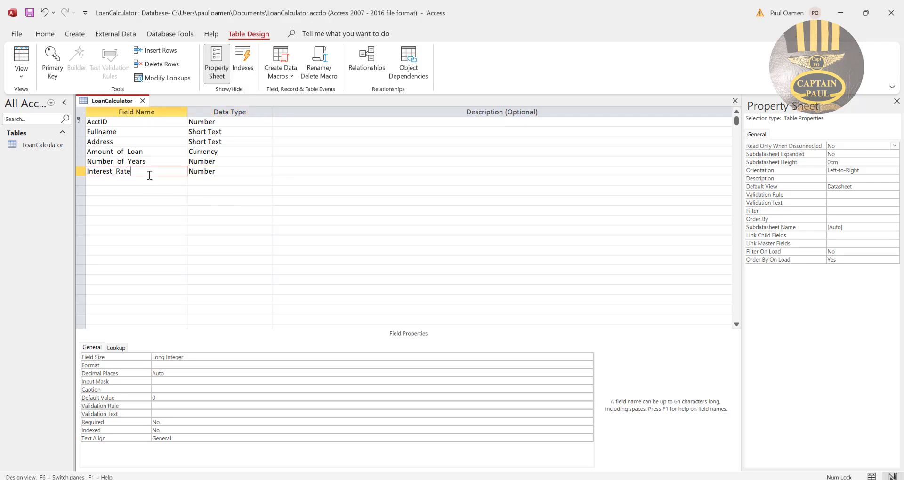
pyautogui.click(146, 179)
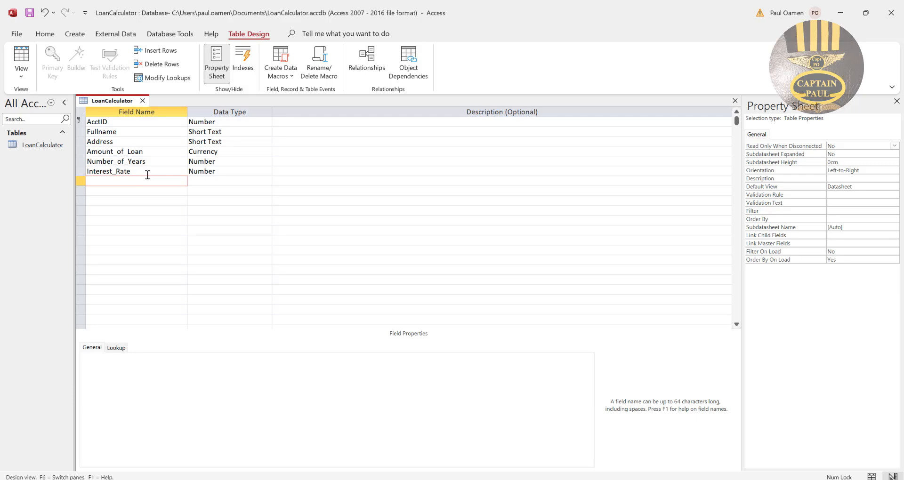
pyautogui.rightClick(115, 100)
pyautogui.click(143, 109)
# Add a field named MonthlyPayment below Interest_Rate with the Calculated data type.
pyautogui.write('MonthlyPayment')
pyautogui.click(221, 180)
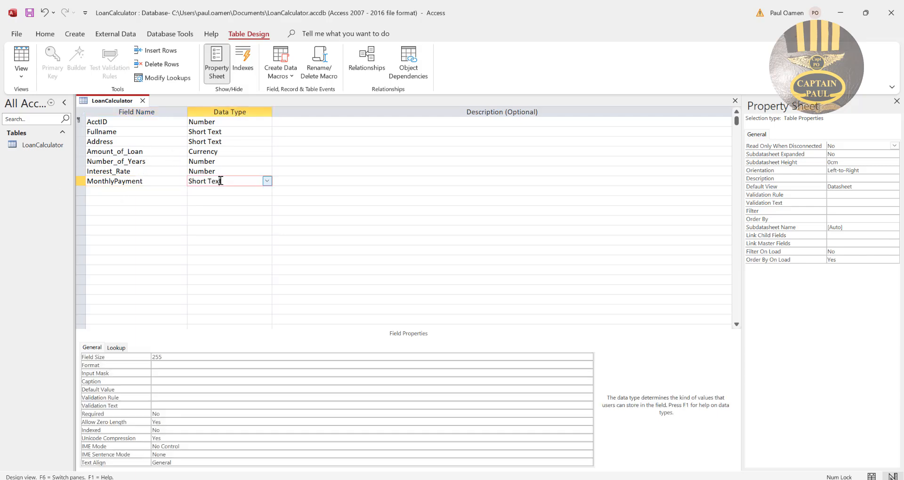
pyautogui.click(267, 181)
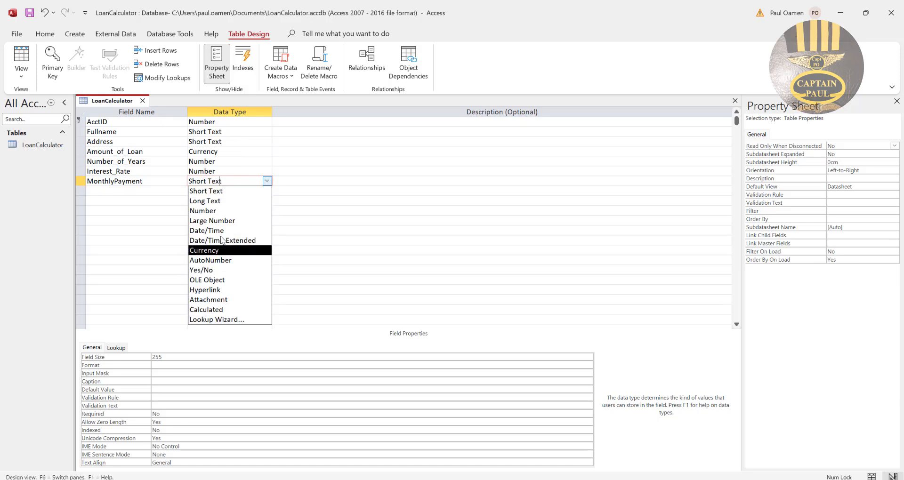
pyautogui.click(226, 309)
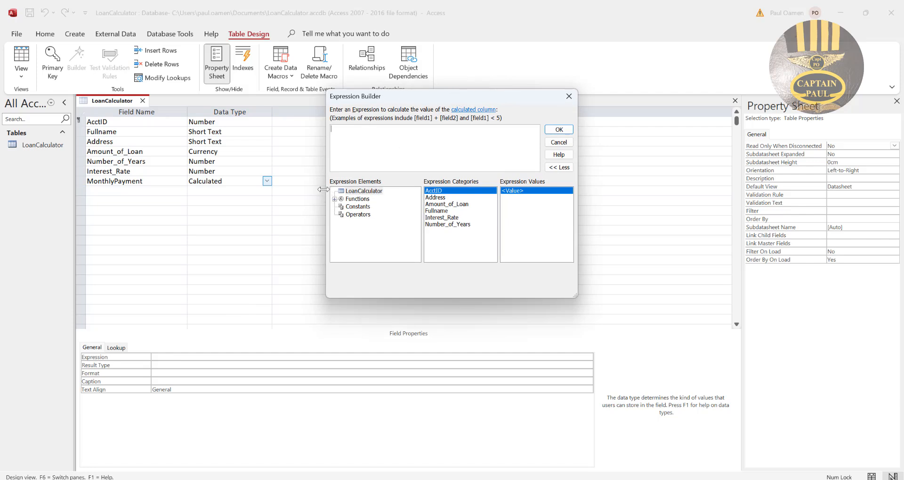
# Insert the built-in financial function Pmt as the only content of the MonthlyPayment expression.
pyautogui.moveTo(319, 189); pyautogui.dragTo(163, 188)
pyautogui.moveTo(576, 296); pyautogui.dragTo(711, 389)
pyautogui.moveTo(437, 101); pyautogui.dragTo(546, 141)
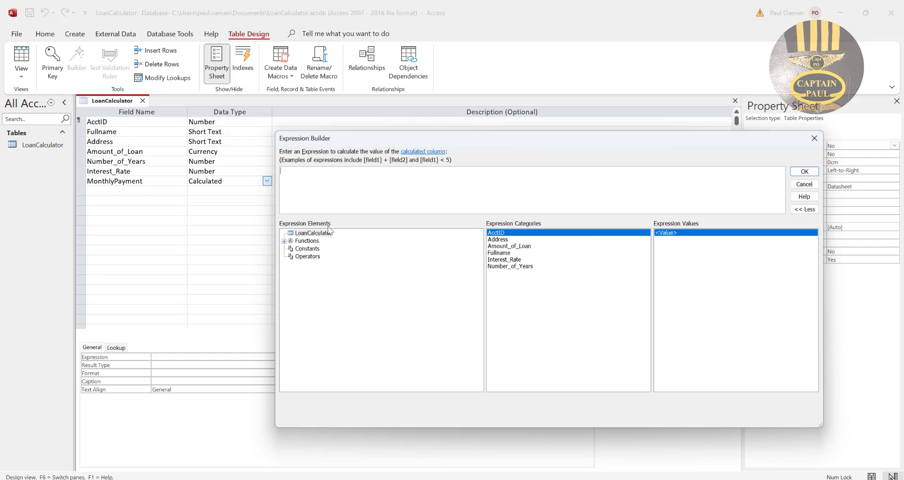
pyautogui.click(283, 241)
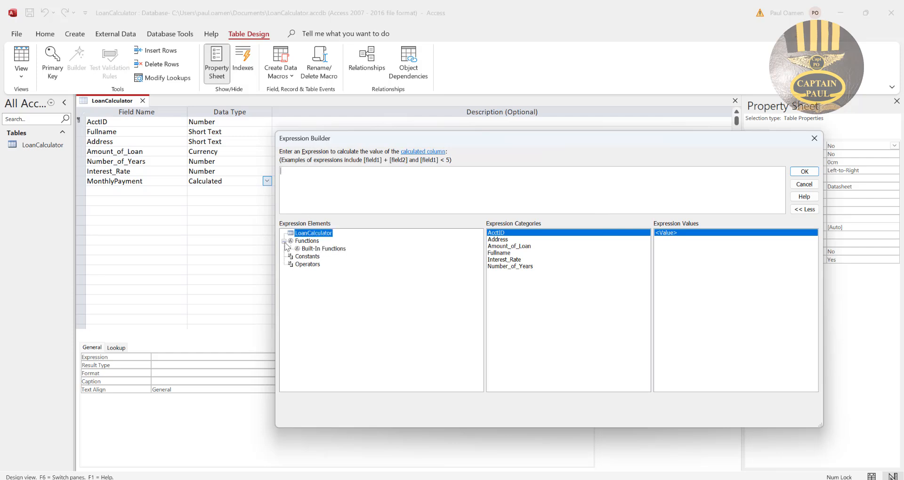
pyautogui.click(318, 249)
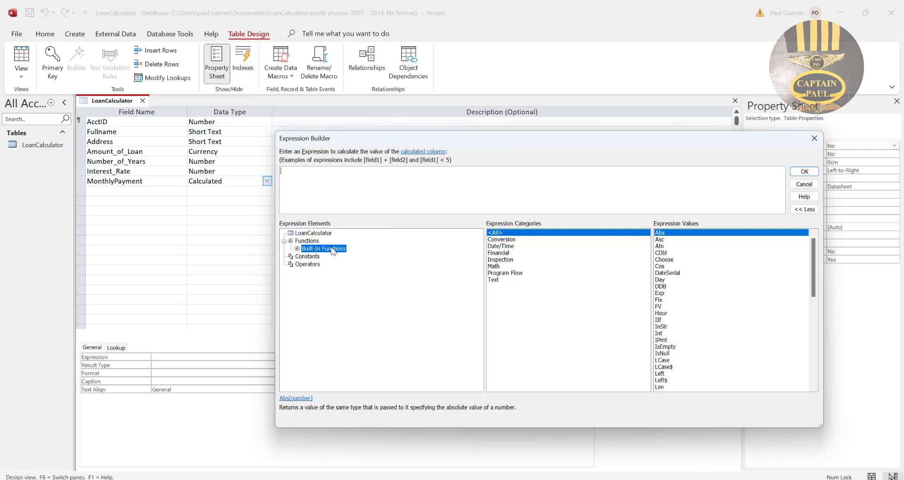
pyautogui.doubleClick(496, 254)
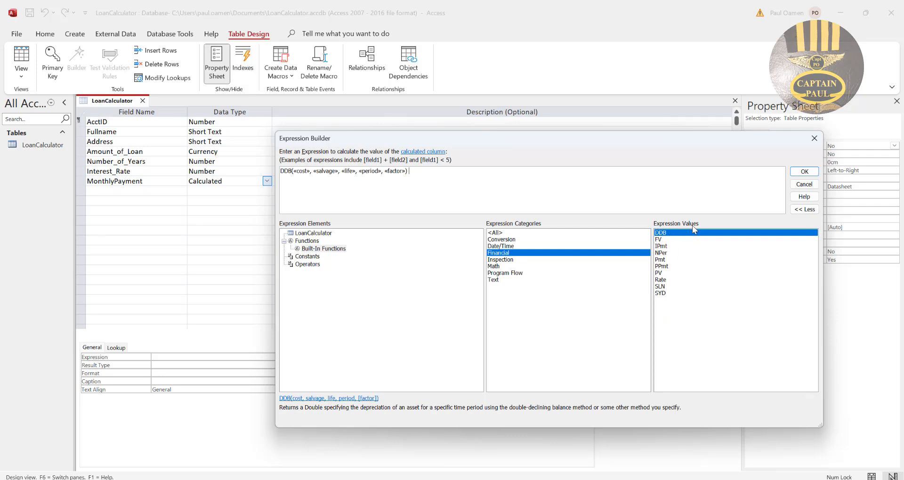
pyautogui.doubleClick(659, 259)
pyautogui.moveTo(489, 177); pyautogui.dragTo(253, 169)
pyautogui.press('Delete')
pyautogui.doubleClick(660, 259)
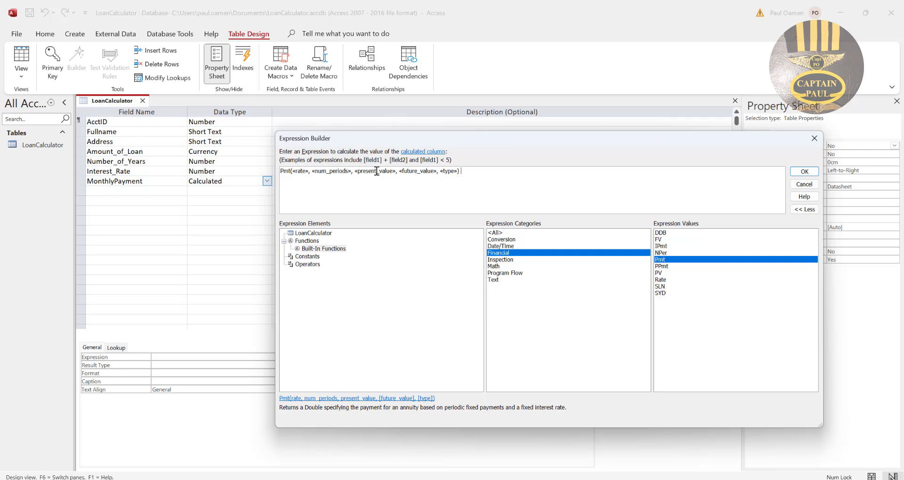
# Replace the rate placeholder in the Pmt function with the Interest_Rate field divided by 100 and by 12.
pyautogui.click(304, 172)
pyautogui.click(311, 233)
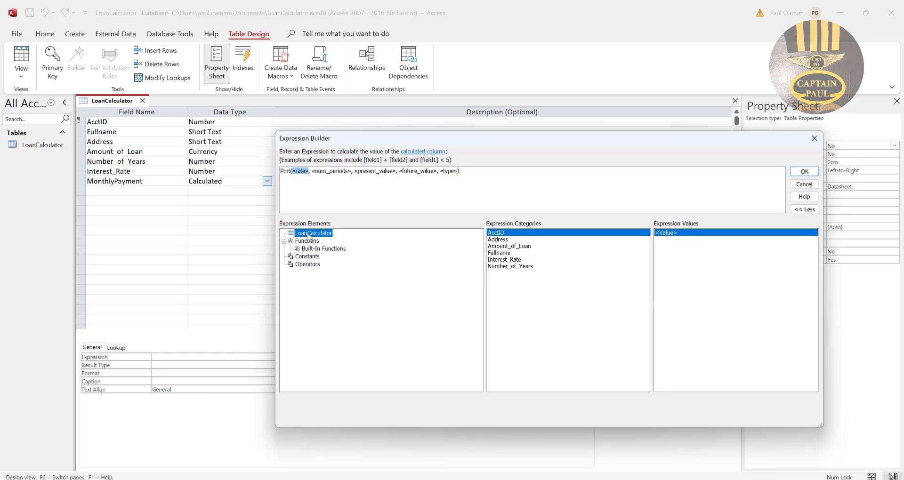
pyautogui.doubleClick(497, 259)
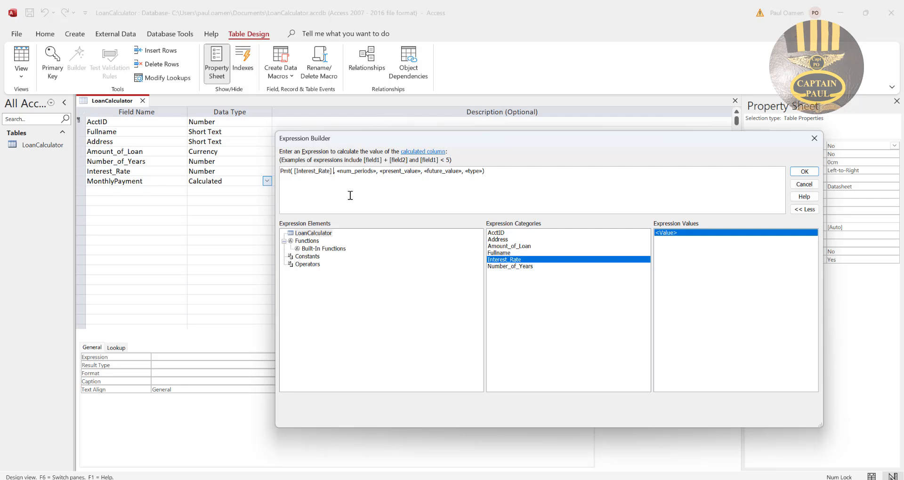
pyautogui.write('/')
pyautogui.write('100')
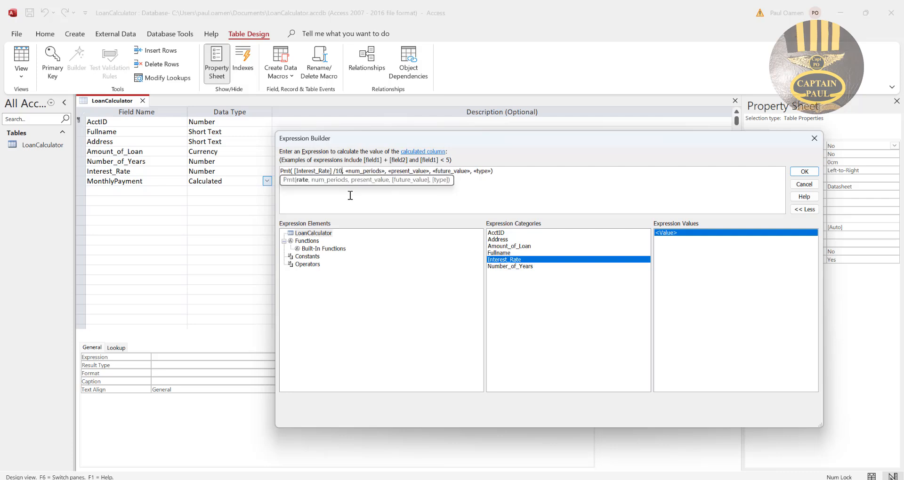
pyautogui.write('/')
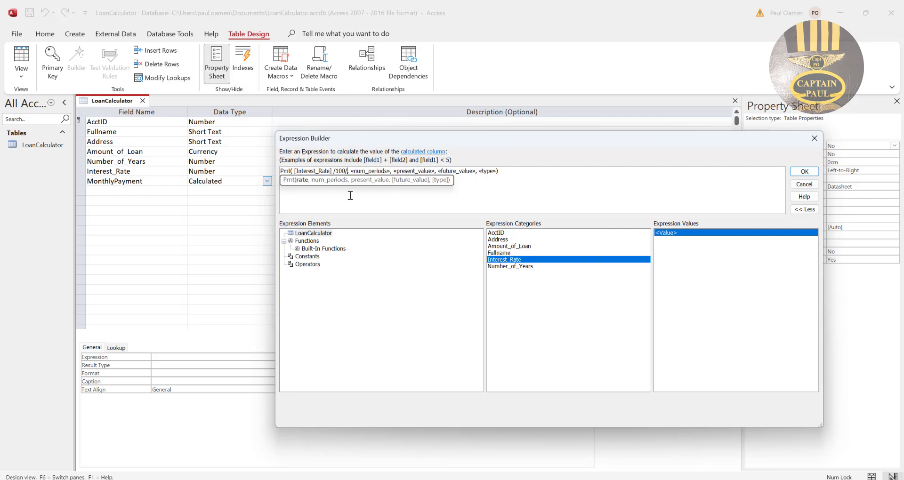
pyautogui.write('12')
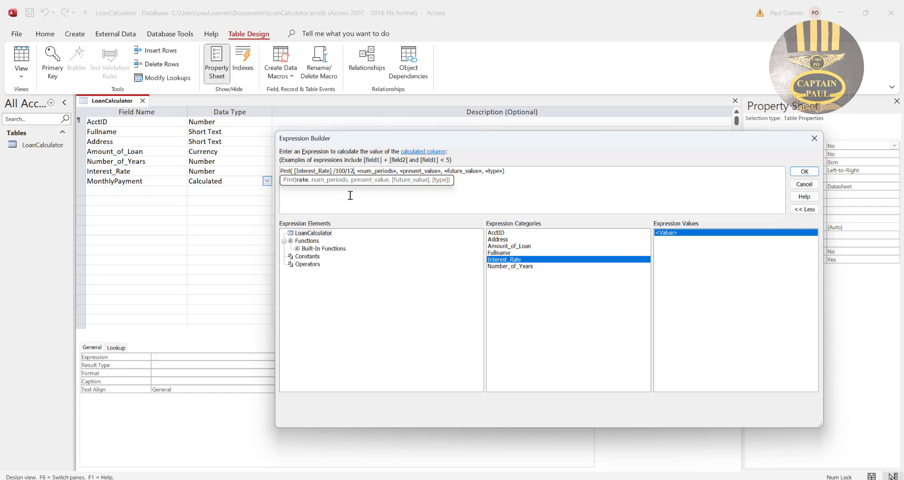
# Replace the num_periods placeholder with the Number_of_Years field times 12, and the present_value placeholder with the Amount_of_Loan field.
pyautogui.click(360, 203)
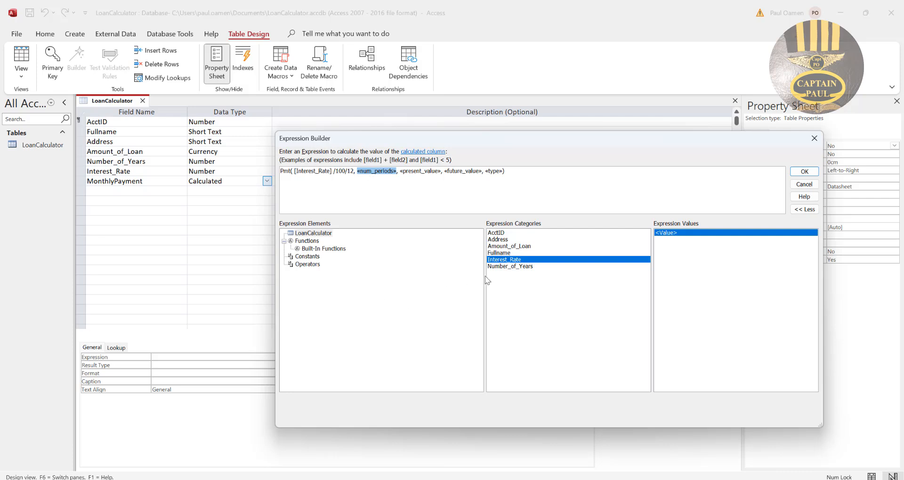
pyautogui.doubleClick(506, 266)
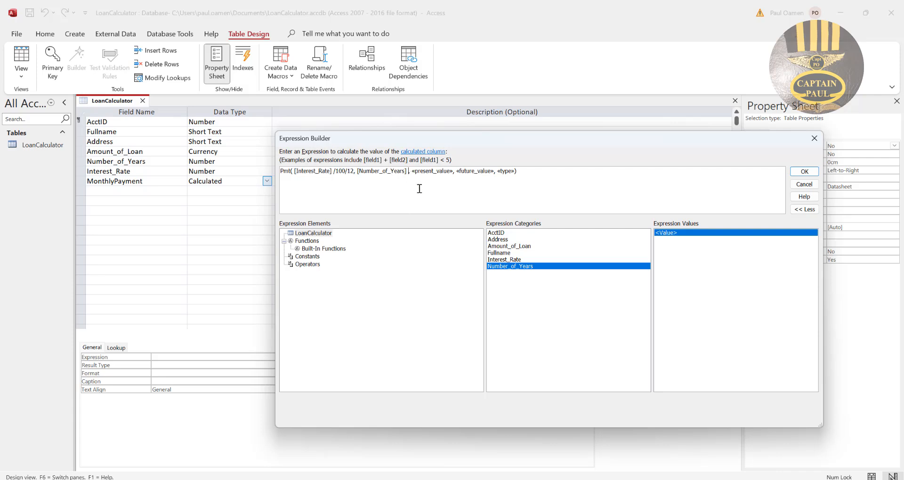
pyautogui.write('*12')
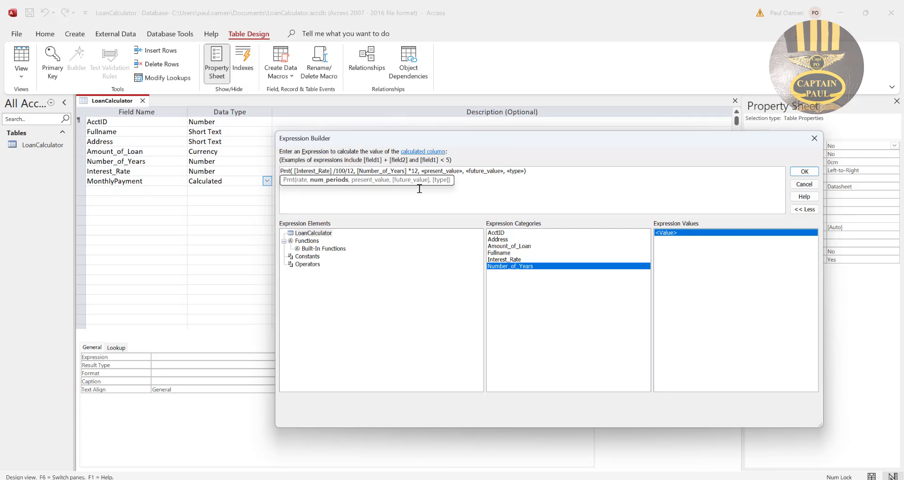
pyautogui.click(452, 170)
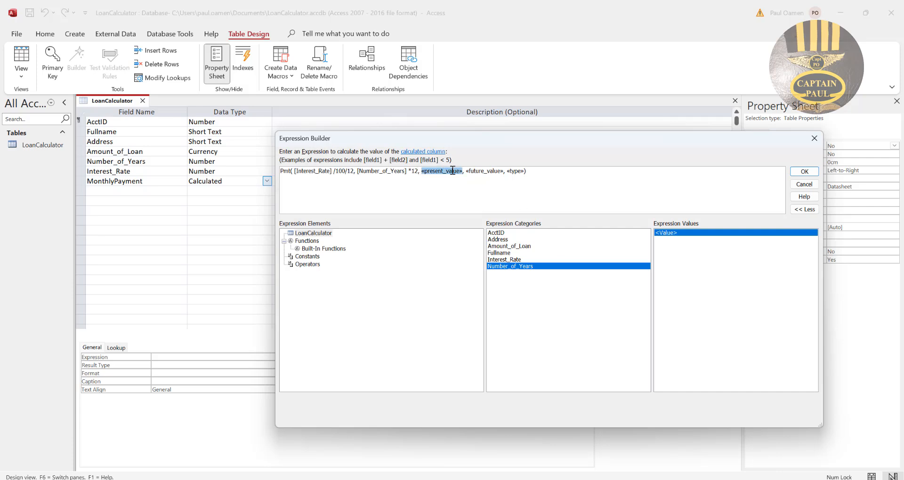
pyautogui.doubleClick(502, 247)
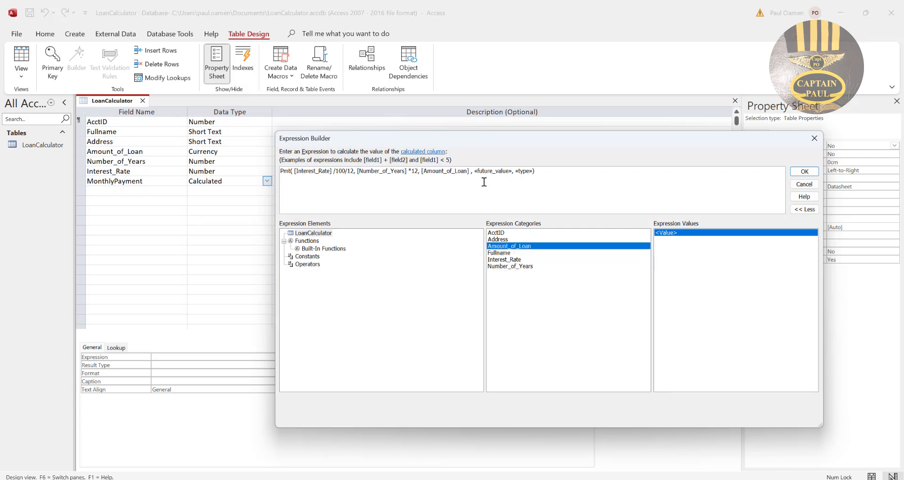
# Replace both the future_value and the type placeholders in the Pmt function with 0.
pyautogui.click(494, 170)
pyautogui.write('0')
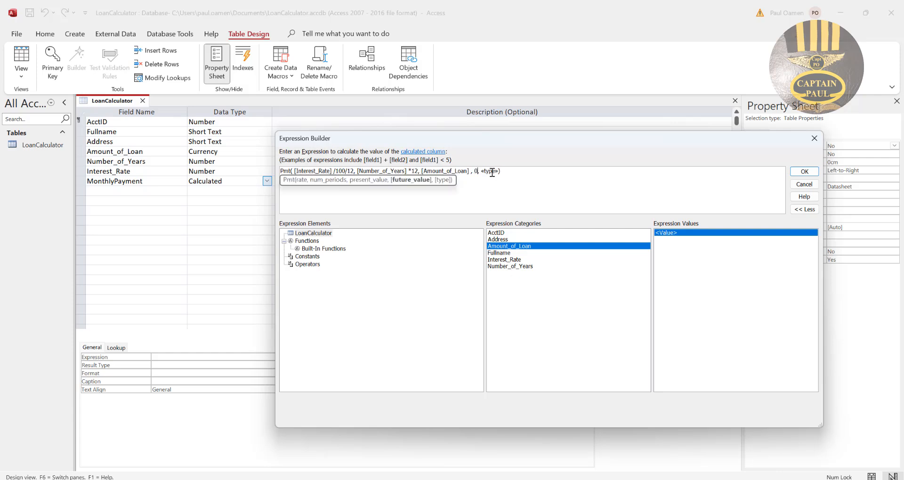
pyautogui.click(490, 171)
pyautogui.write('0')
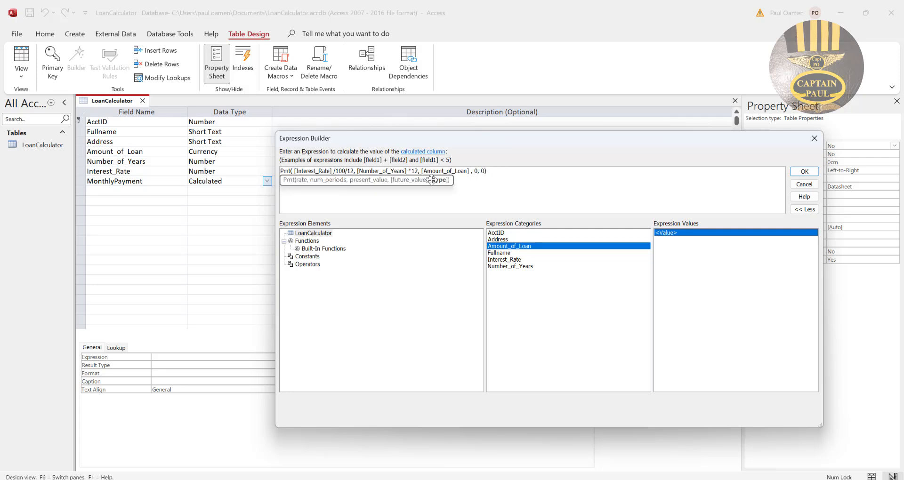
pyautogui.click(384, 201)
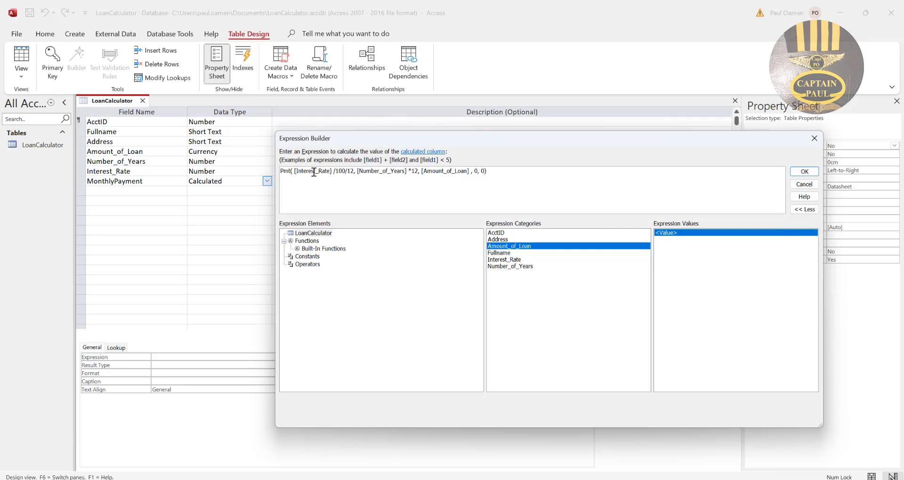
# Enclose each of the first three Pmt arguments in its own parentheses and accept the MonthlyPayment expression.
pyautogui.write('(')
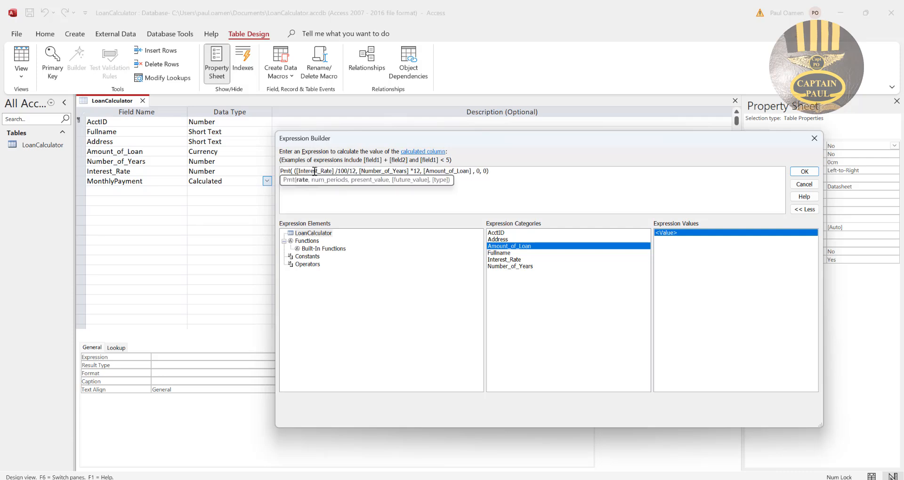
pyautogui.click(357, 172)
pyautogui.write(')')
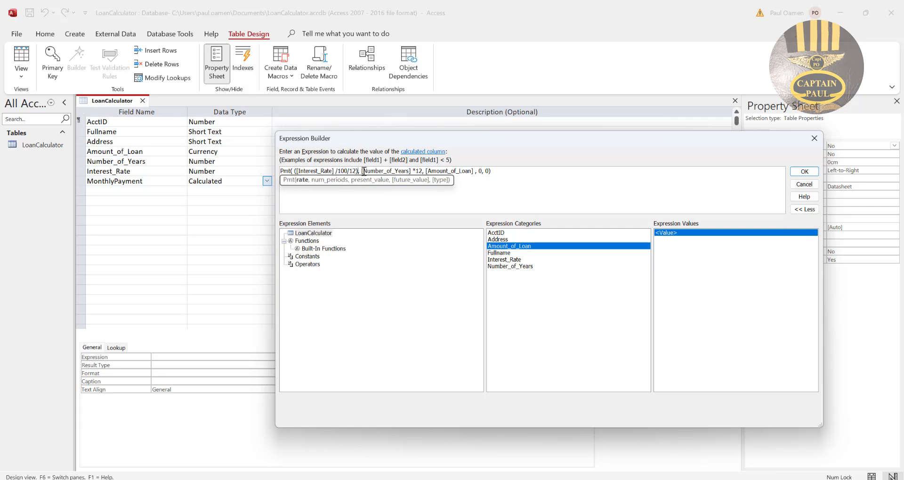
pyautogui.click(362, 171)
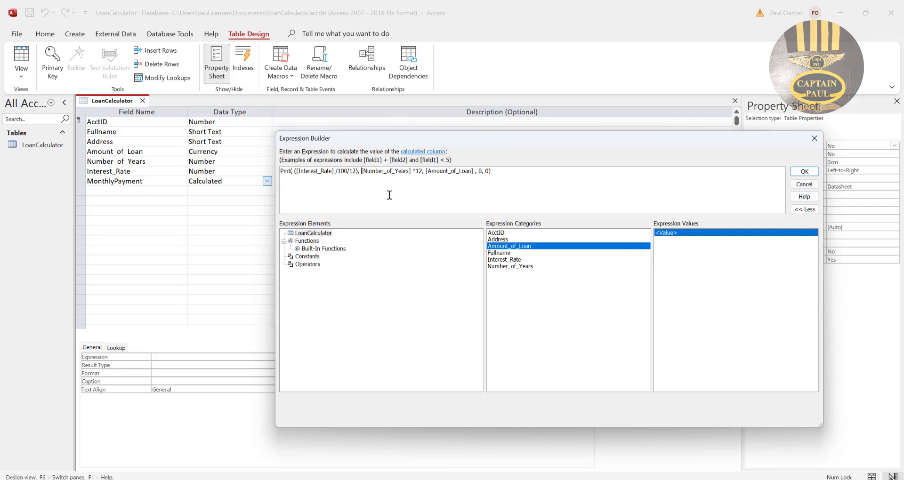
pyautogui.write('(')
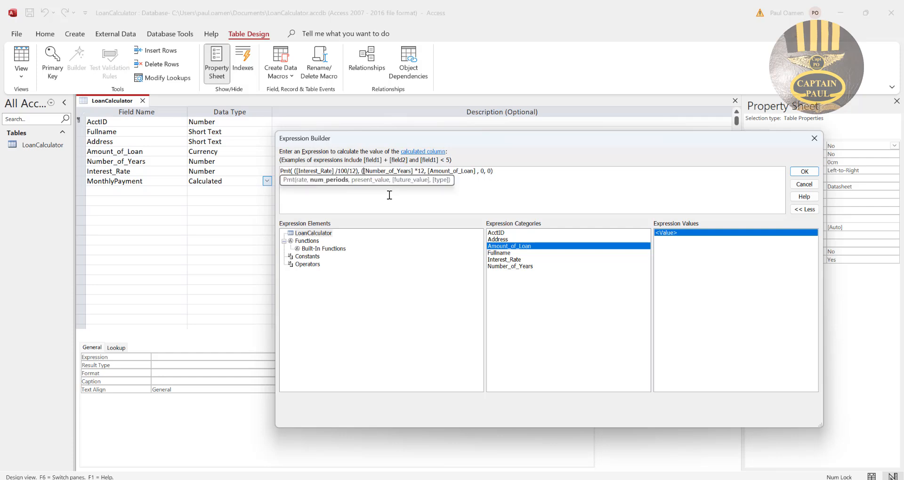
pyautogui.click(423, 172)
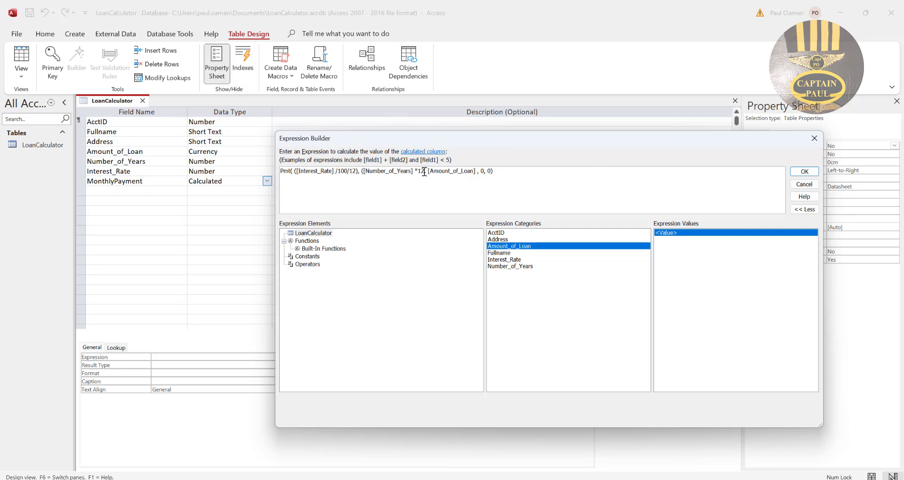
pyautogui.write(')')
pyautogui.write('(')
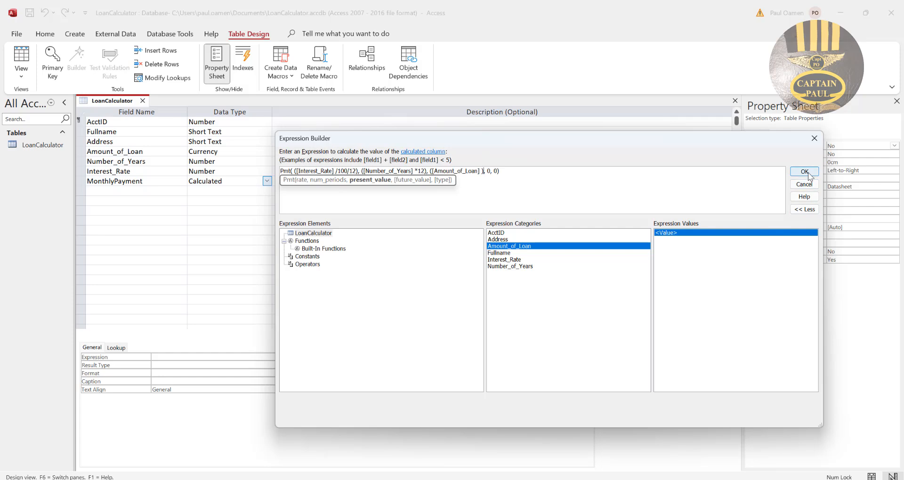
pyautogui.click(516, 178)
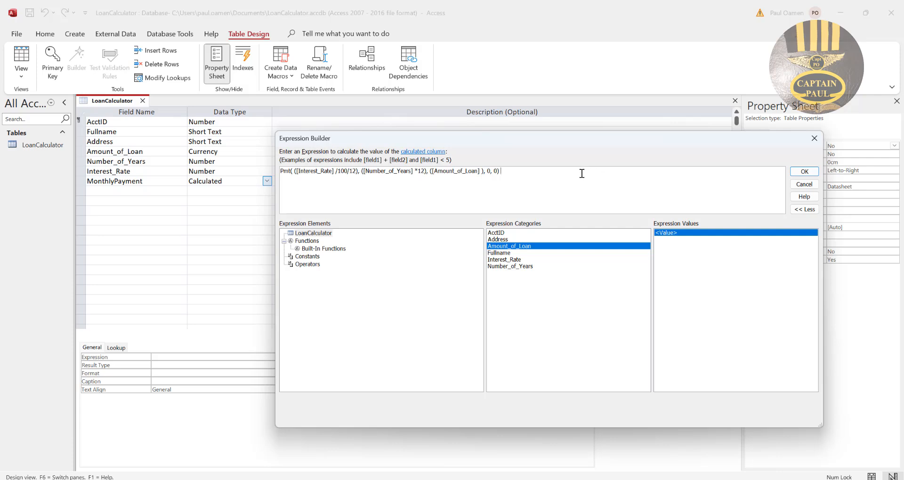
pyautogui.click(804, 172)
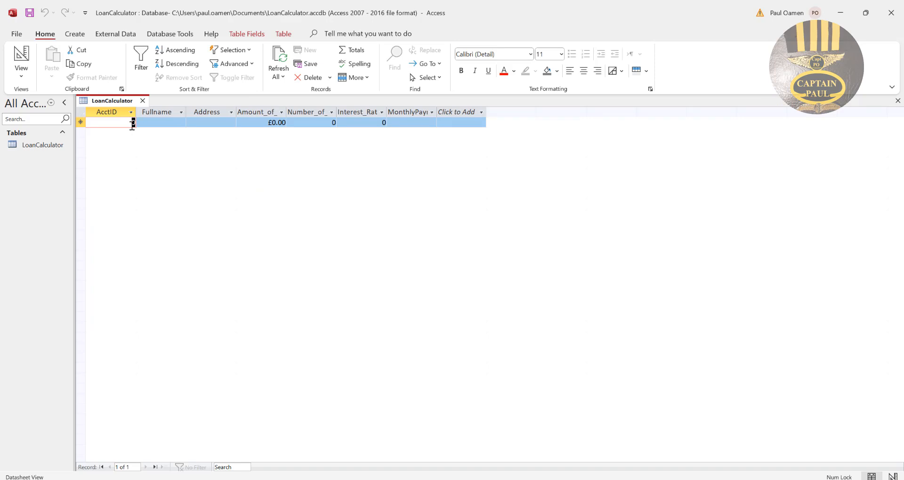
# In the first datasheet record, enter the borrower's account ID, full name and address.
pyautogui.write('34453')
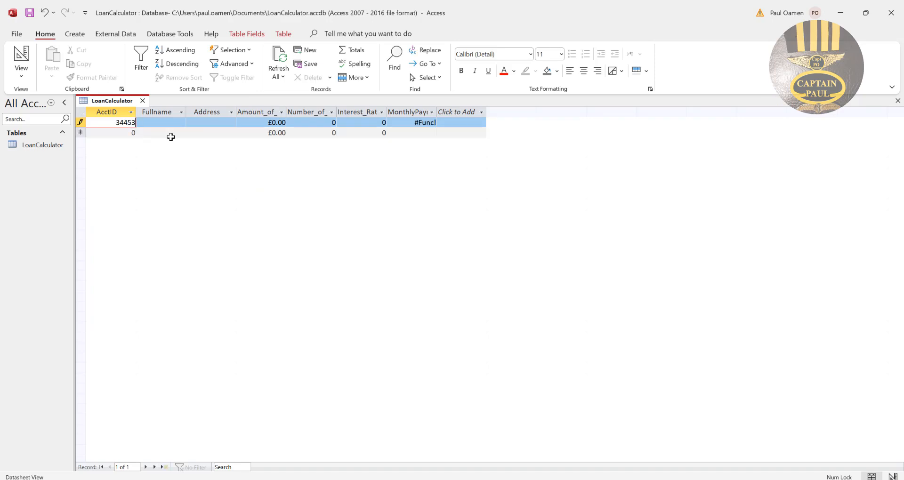
pyautogui.click(164, 121)
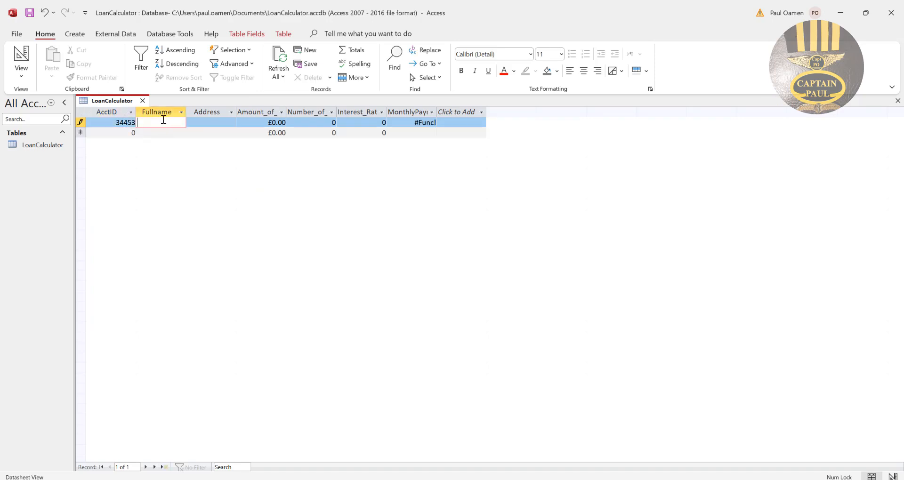
pyautogui.write('Tony Montana')
pyautogui.click(224, 120)
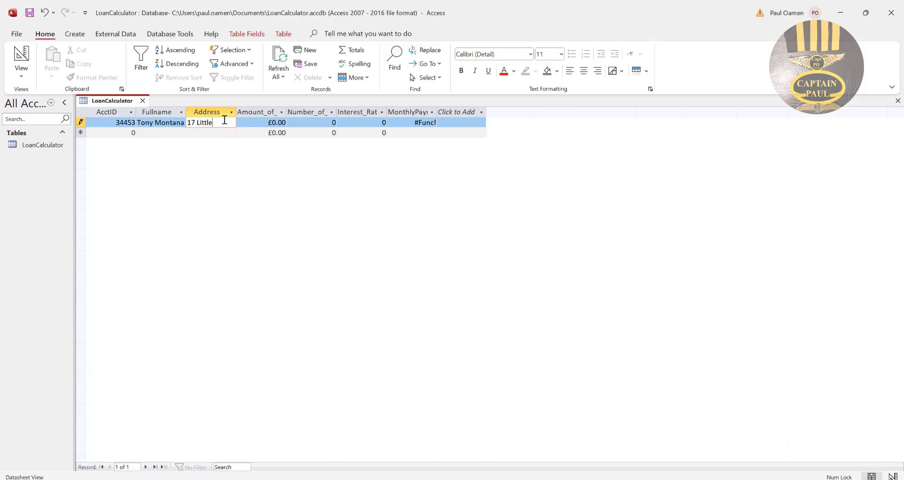
pyautogui.write('17 Little Venice')
# Widen the Amount_of_Loan column and set the record's loan amount to 100000.
pyautogui.moveTo(286, 111); pyautogui.dragTo(315, 125)
pyautogui.click(297, 123)
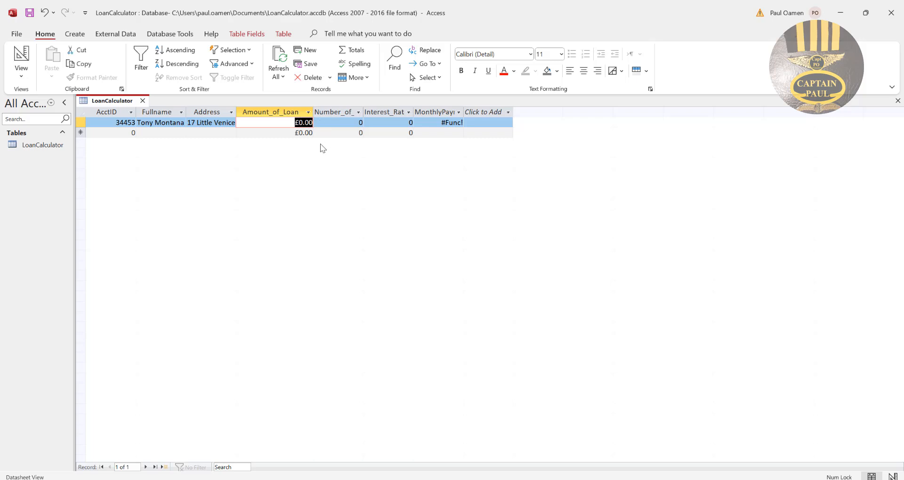
pyautogui.write('100000')
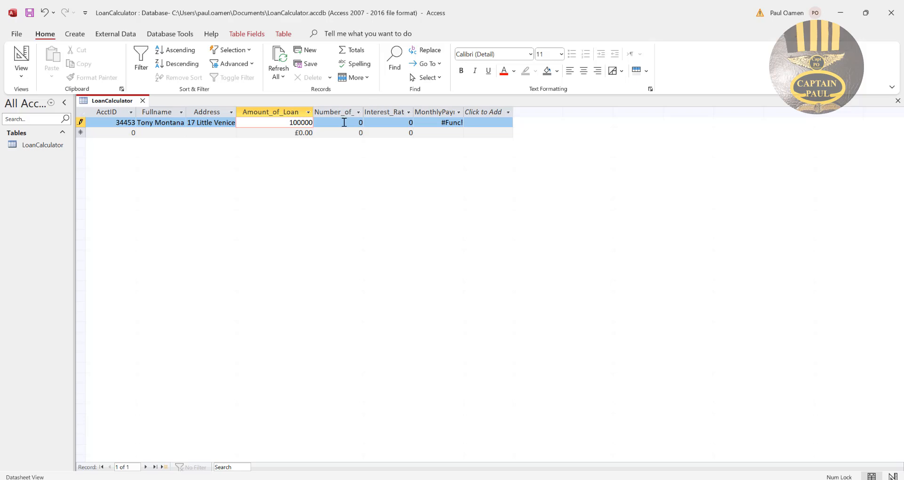
# Fit the Number_of_Years column to its heading and set the record's number of years to 5.
pyautogui.click(344, 123)
pyautogui.doubleClick(359, 122)
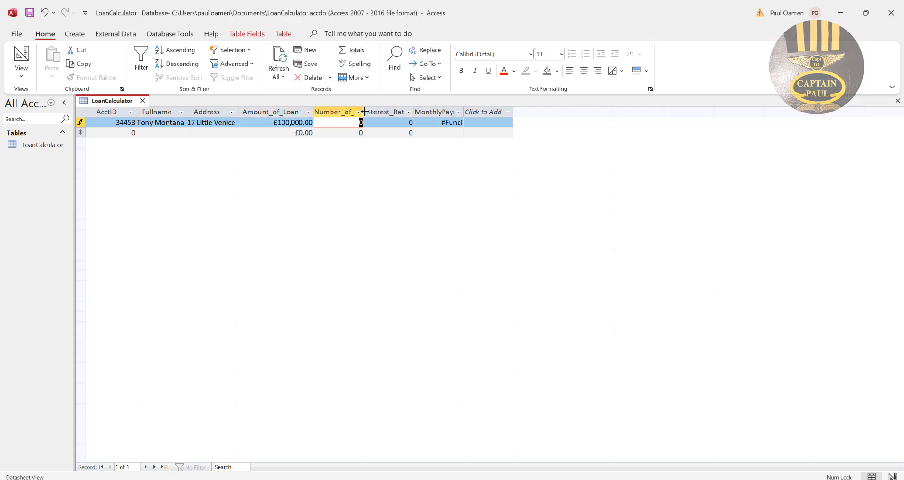
pyautogui.doubleClick(364, 112)
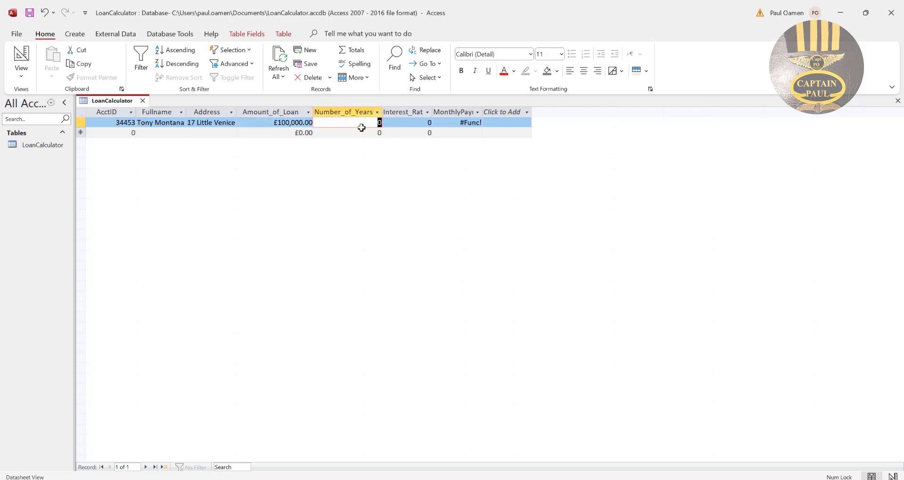
pyautogui.write('5')
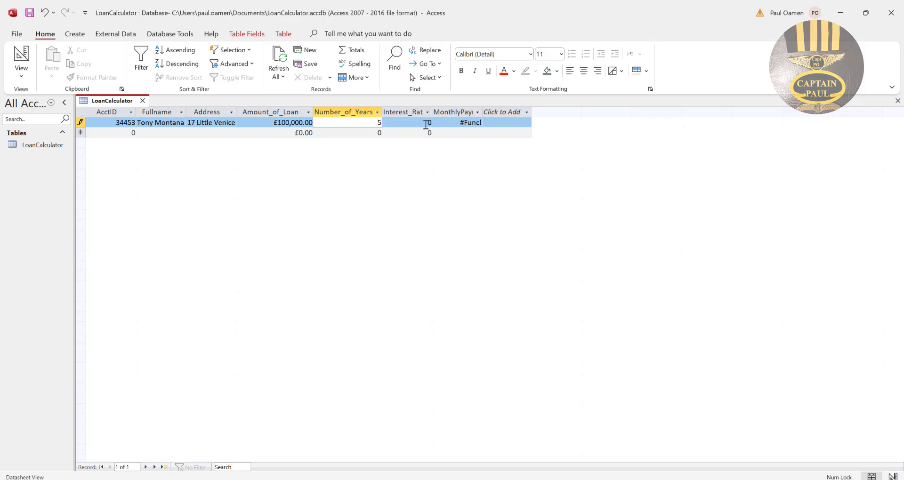
# Set the record's interest rate to 6 and fit the MonthlyPayment column to its content.
pyautogui.doubleClick(429, 123)
pyautogui.write('6')
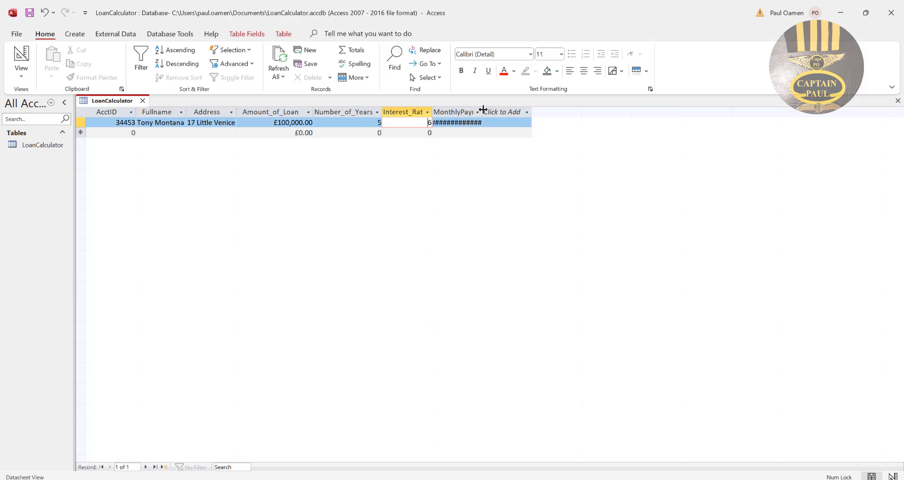
pyautogui.doubleClick(482, 109)
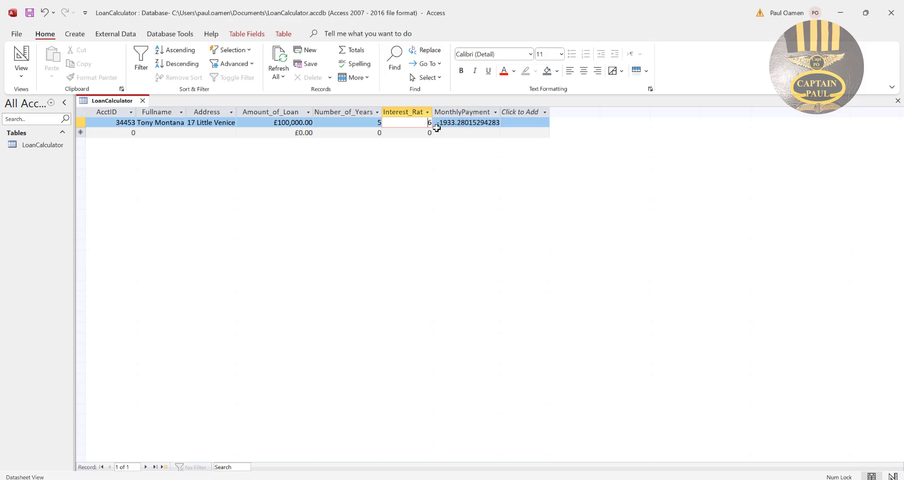
pyautogui.moveTo(438, 123); pyautogui.dragTo(437, 123)
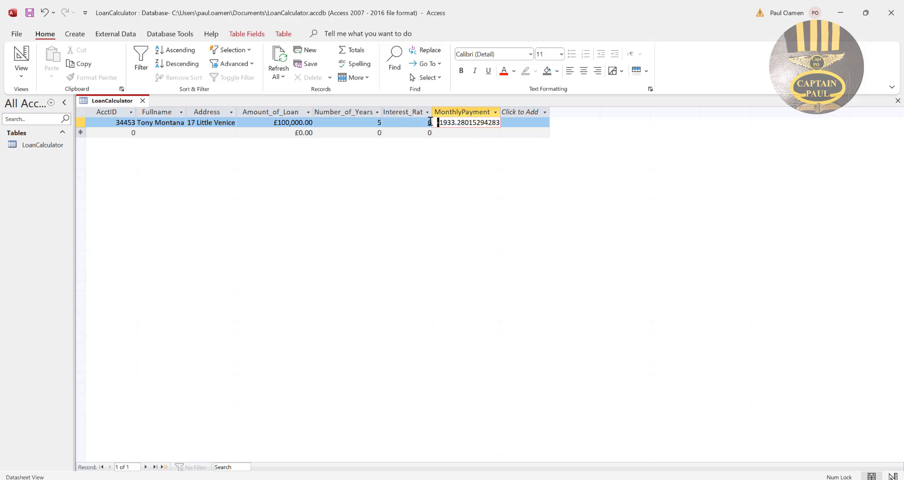
# Return the LoanCalculator table to Design View and add a TotalPayment field below MonthlyPayment with the Calculated data type.
pyautogui.rightClick(115, 100)
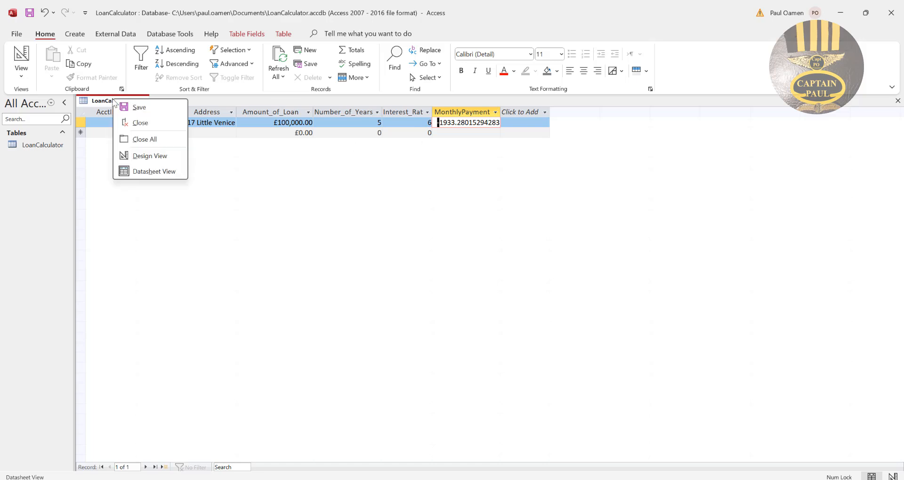
pyautogui.click(164, 173)
pyautogui.rightClick(119, 104)
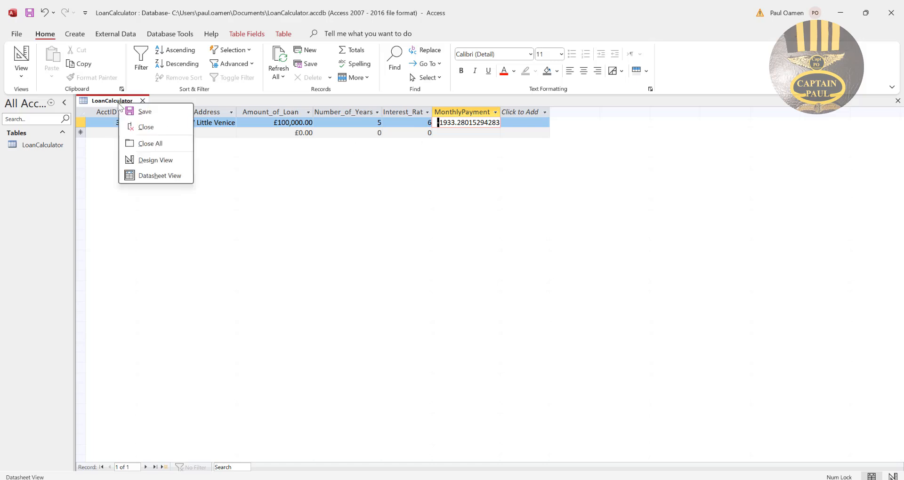
pyautogui.click(156, 161)
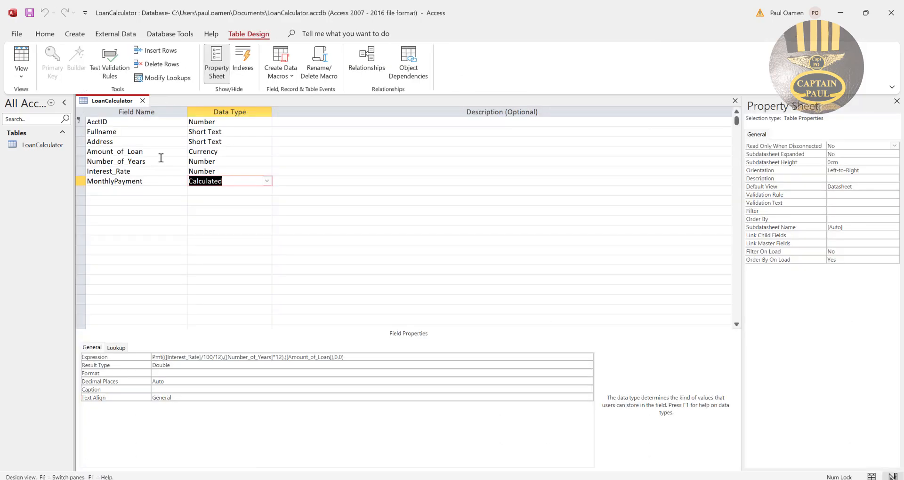
pyautogui.click(155, 189)
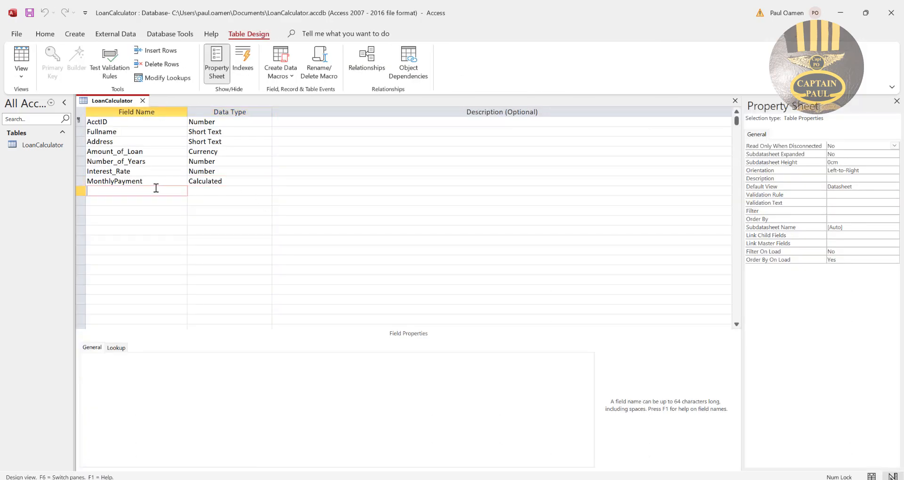
pyautogui.write('TotalPayment')
pyautogui.click(216, 190)
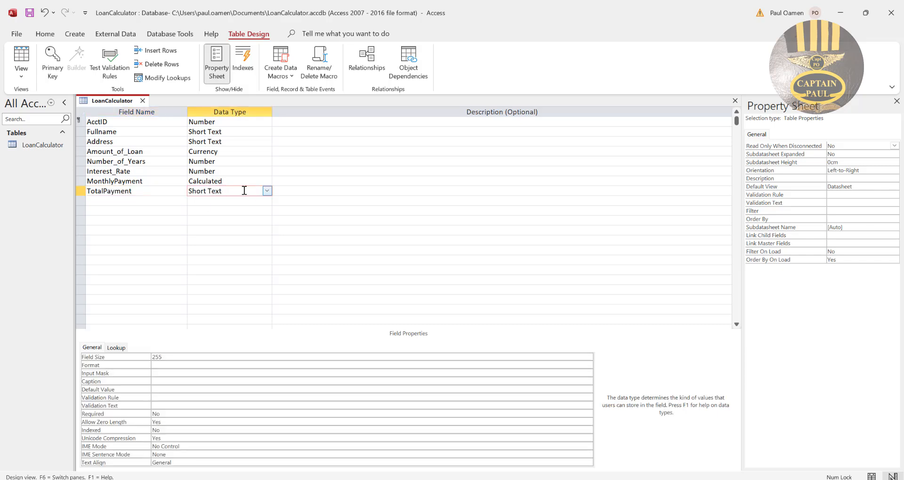
pyautogui.click(266, 190)
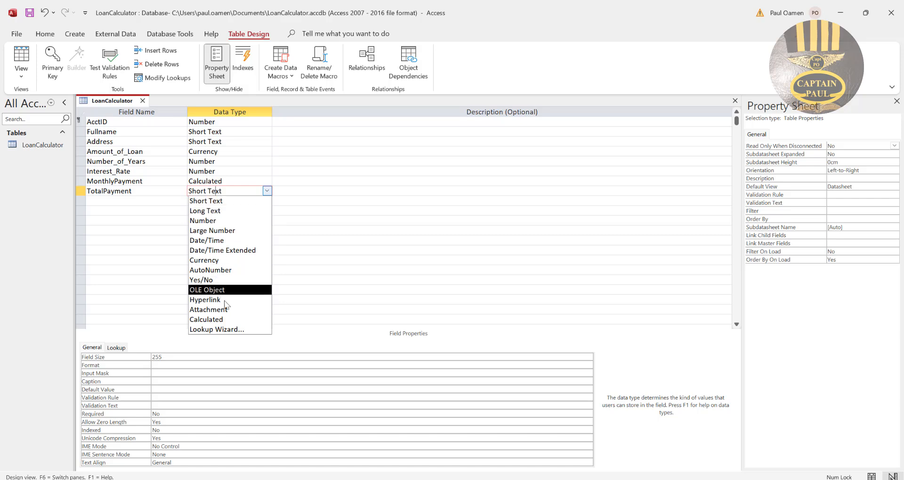
pyautogui.click(213, 319)
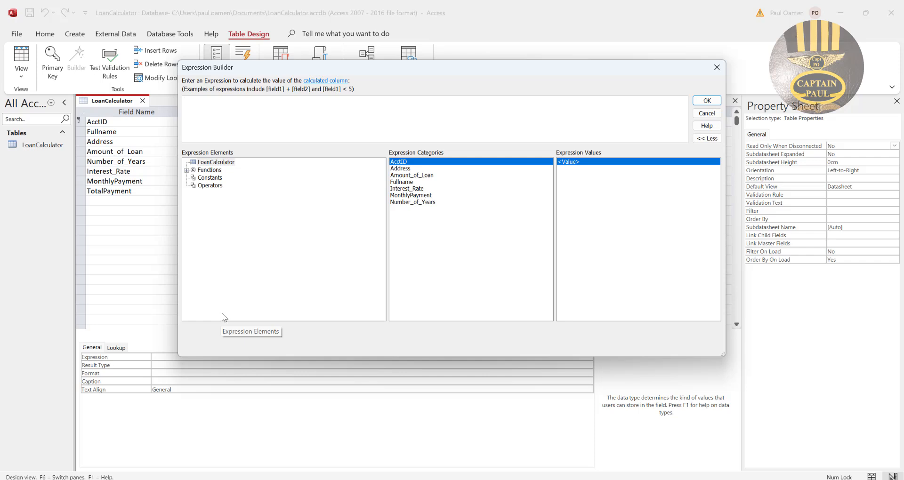
# Define the TotalPayment field's expression as ([MonthlyPayment])*([Number_of_Years]*12).
pyautogui.doubleClick(409, 195)
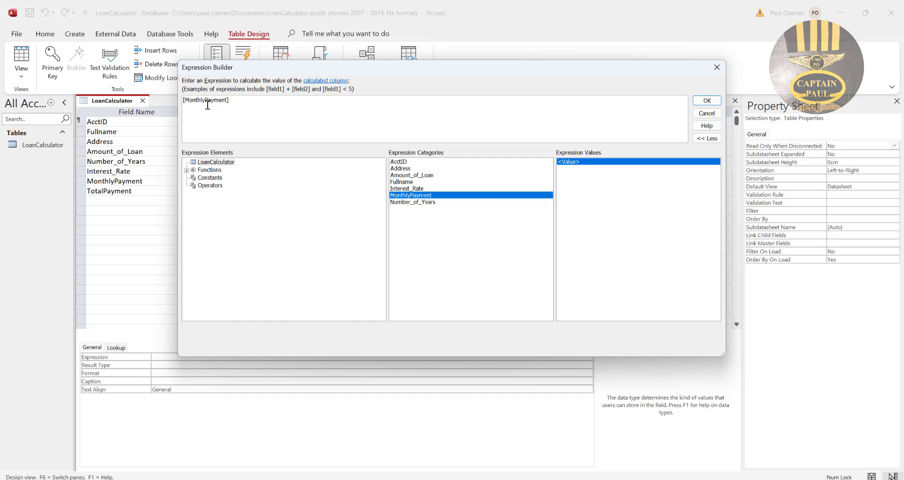
pyautogui.press('Home')
pyautogui.write('(')
pyautogui.press('Delete')
pyautogui.write(')')
pyautogui.press('BackSpace')
pyautogui.click(426, 206)
pyautogui.doubleClick(426, 206)
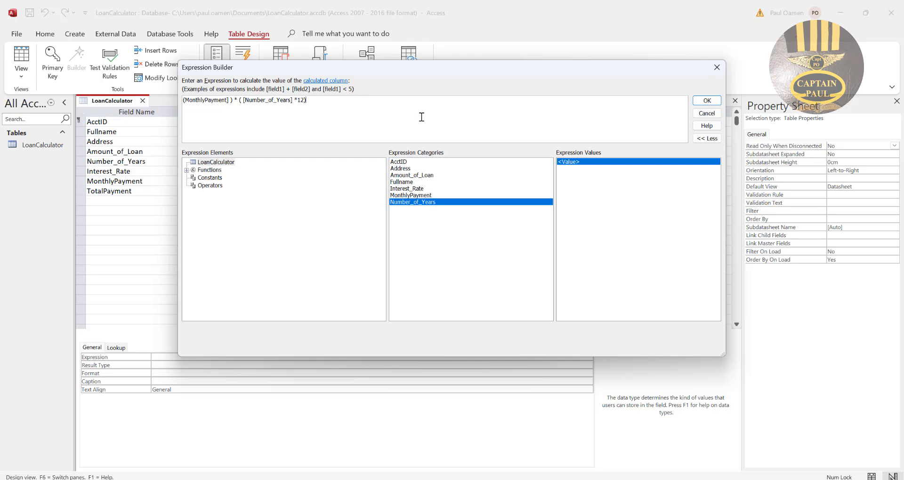
pyautogui.click(707, 100)
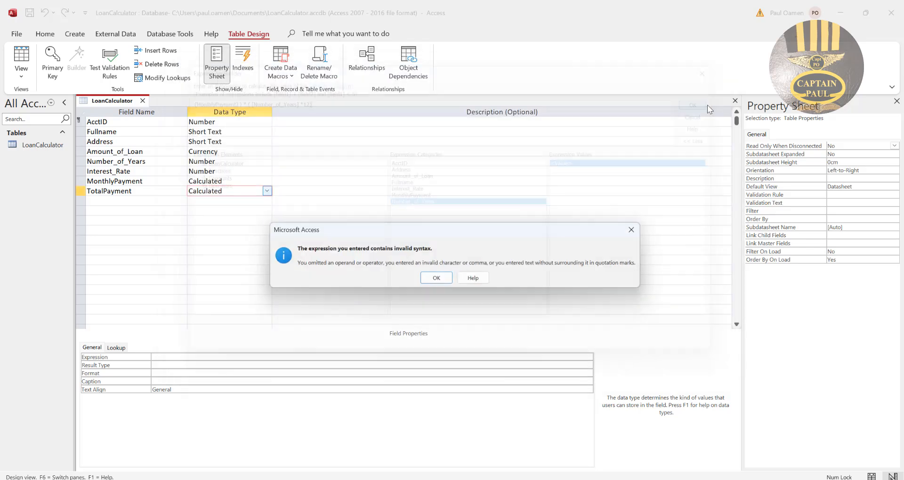
pyautogui.click(443, 282)
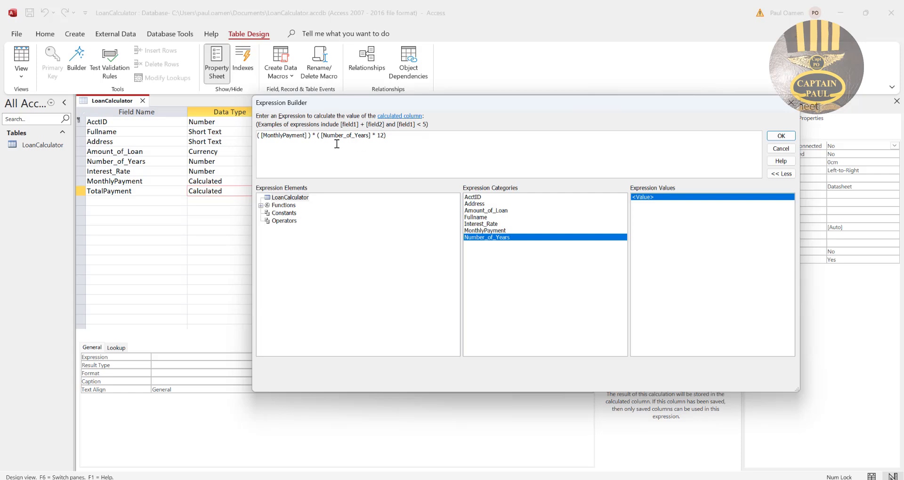
pyautogui.click(316, 135)
pyautogui.click(780, 136)
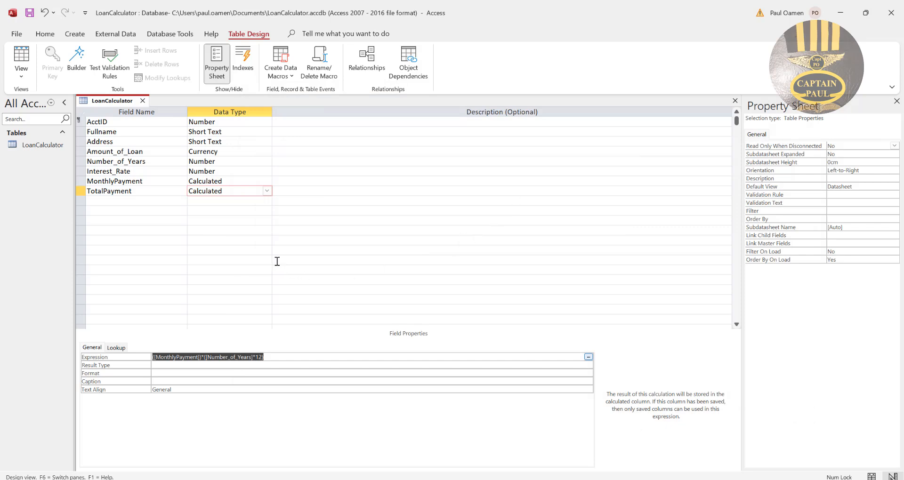
pyautogui.click(287, 357)
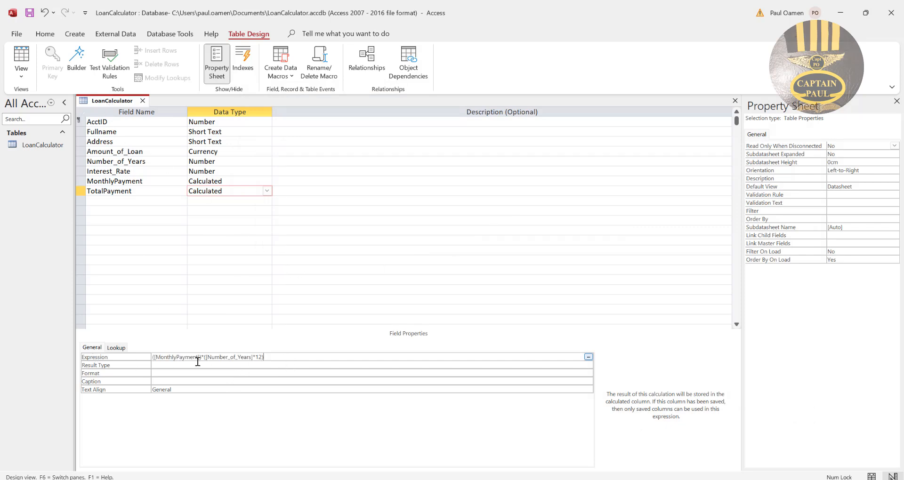
# Save the LoanCalculator table, switch it to Datasheet View and fit the TotalPayment column to its content.
pyautogui.rightClick(117, 104)
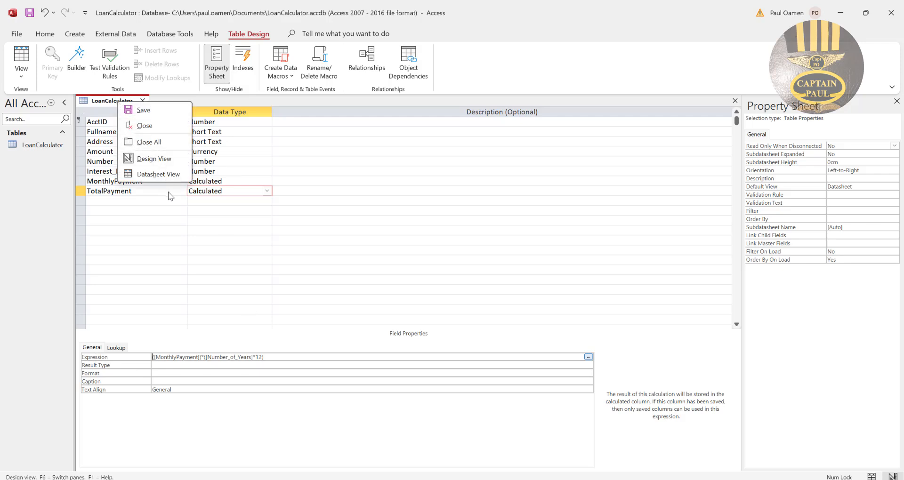
pyautogui.click(146, 174)
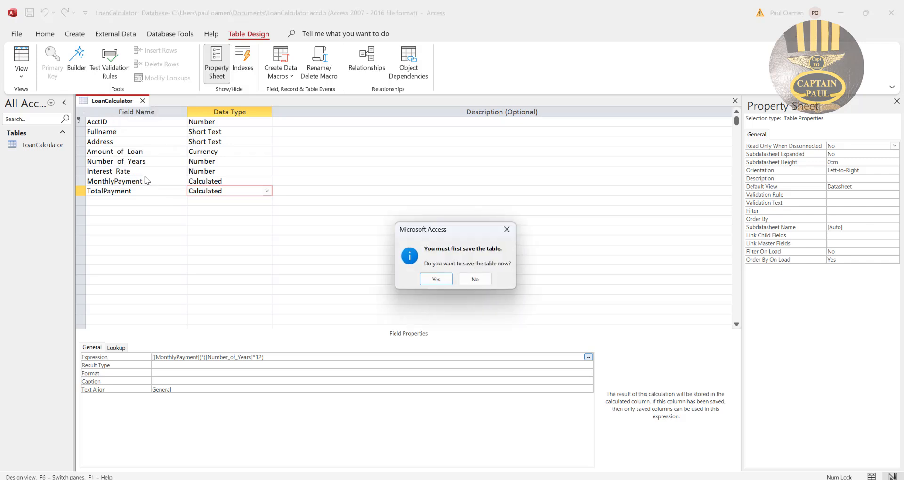
pyautogui.click(426, 280)
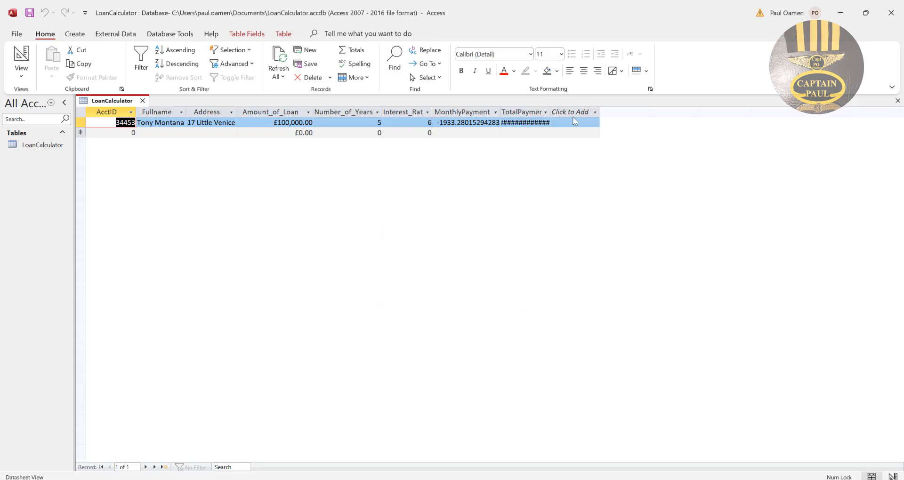
pyautogui.doubleClick(550, 112)
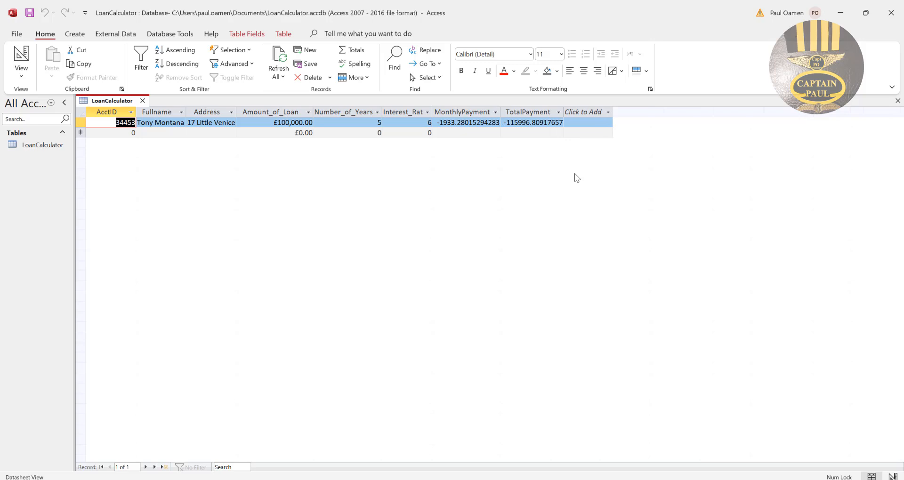
# Start a second record by entering the borrower's account ID and full name.
pyautogui.click(130, 133)
pyautogui.write('2332')
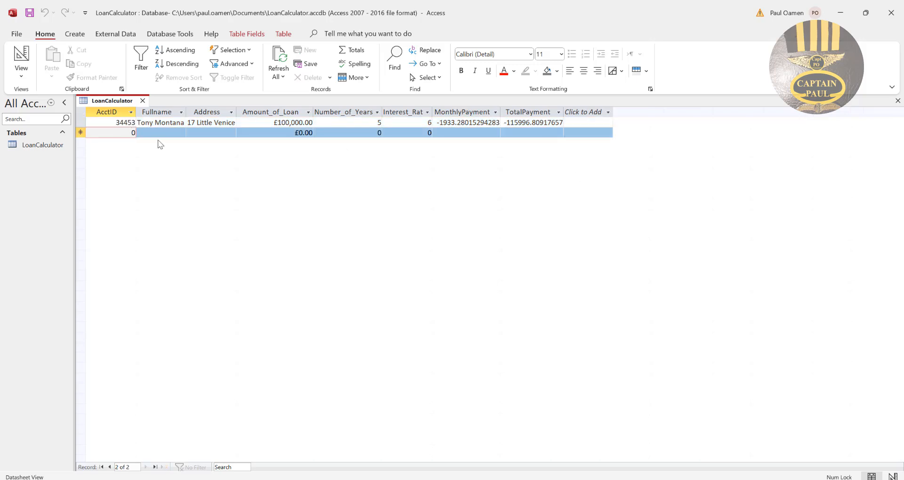
pyautogui.write('34')
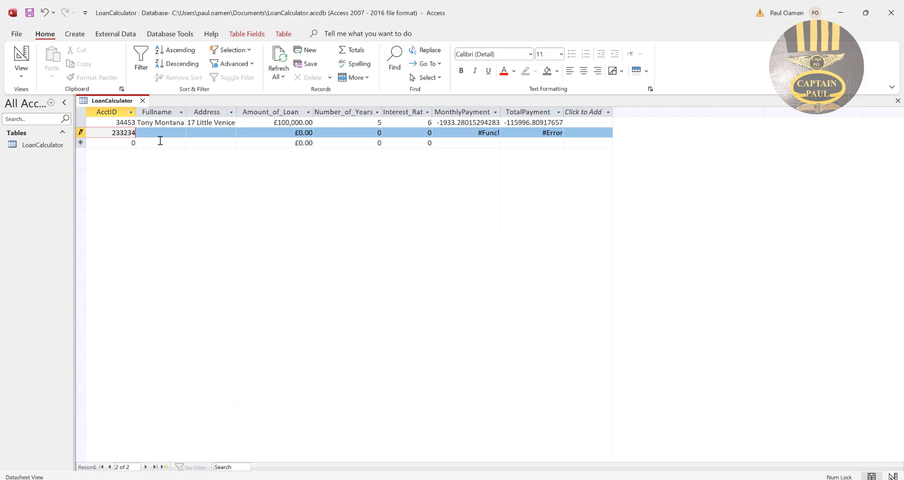
pyautogui.press('BackSpace')
pyautogui.click(170, 132)
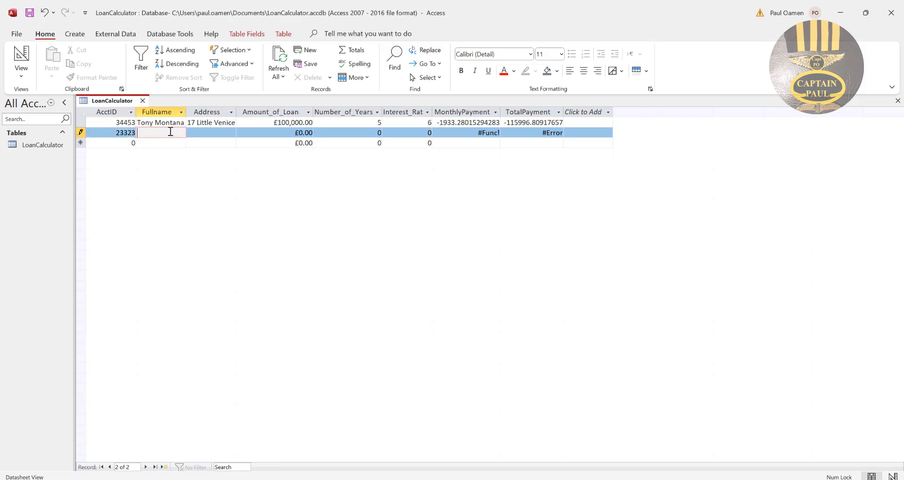
pyautogui.write('Grace Moore')
# Fill in the borrower's address in the second record.
pyautogui.click(226, 133)
pyautogui.write('1')
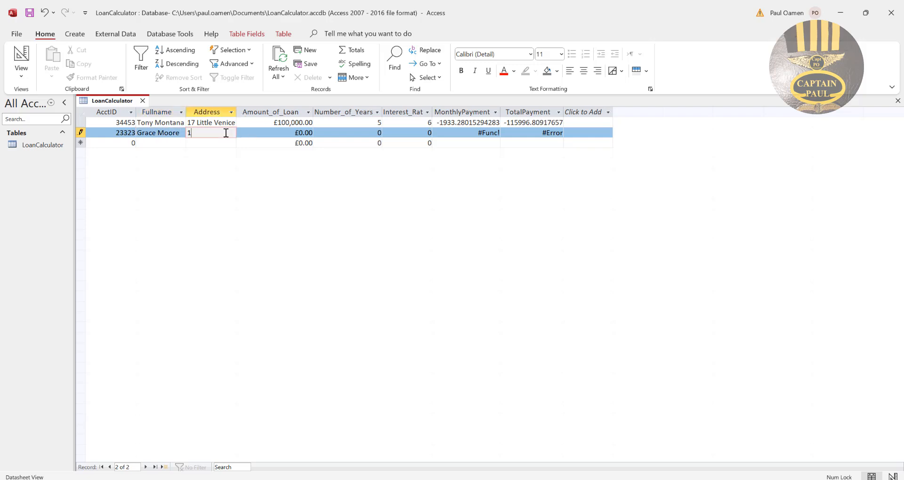
pyautogui.write(' Kin')
pyautogui.write('g')
pyautogui.write('ston Road')
pyautogui.press('Tab')
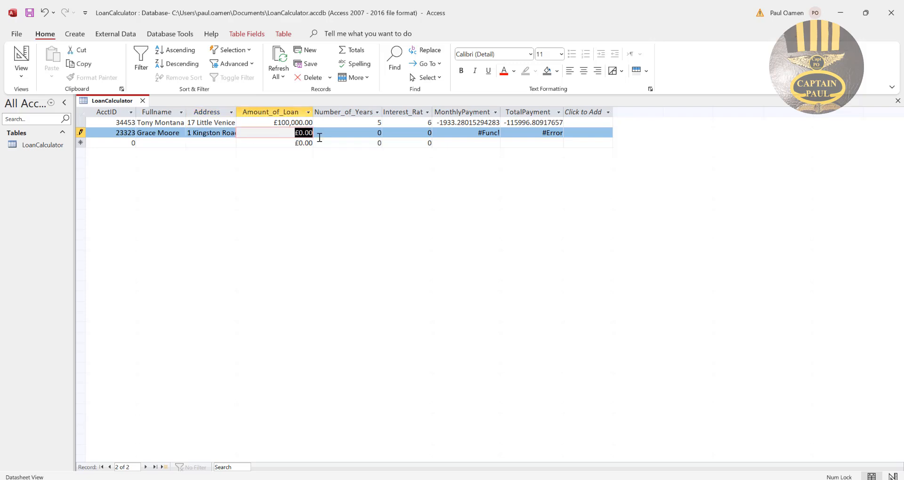
# Set the second record's loan amount to 200200 and its number of years to 5.
pyautogui.write('200')
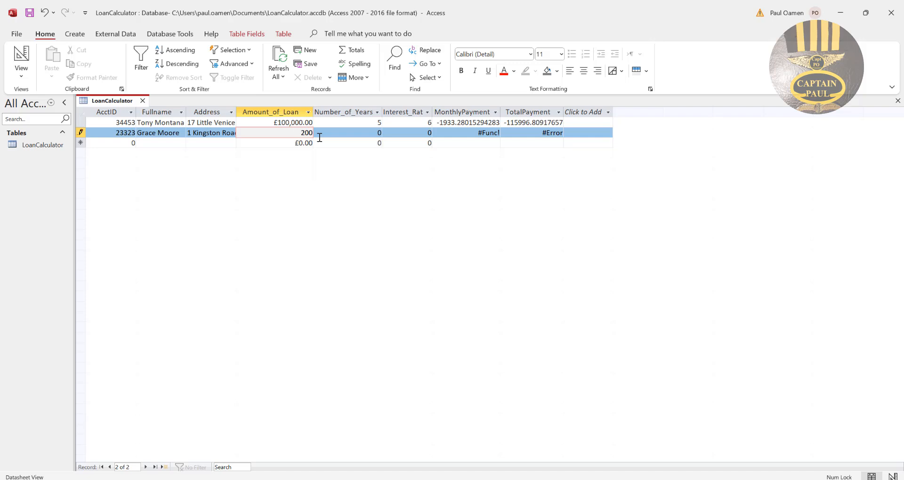
pyautogui.write('2000')
pyautogui.press('BackSpace')
pyautogui.click(372, 135)
pyautogui.doubleClick(379, 135)
pyautogui.write('5')
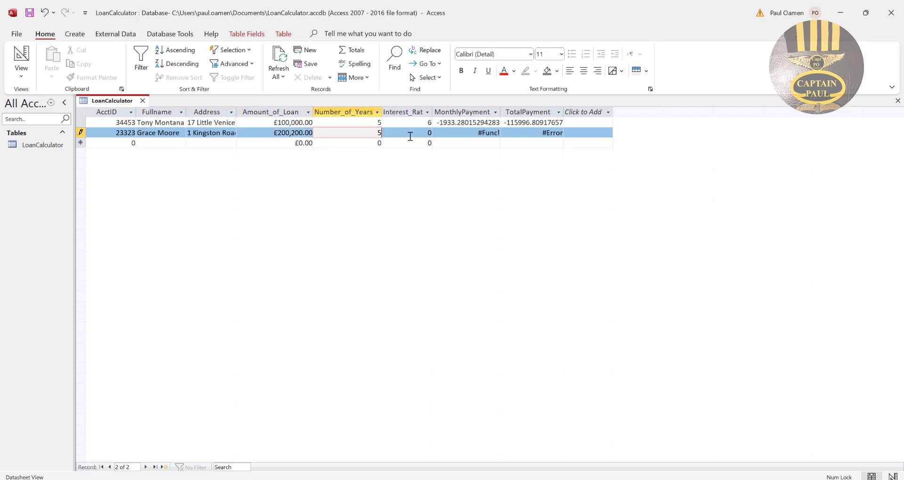
# Set the second record's interest rate to 7 and fit the TotalPayment and Address columns to their content.
pyautogui.press('Tab')
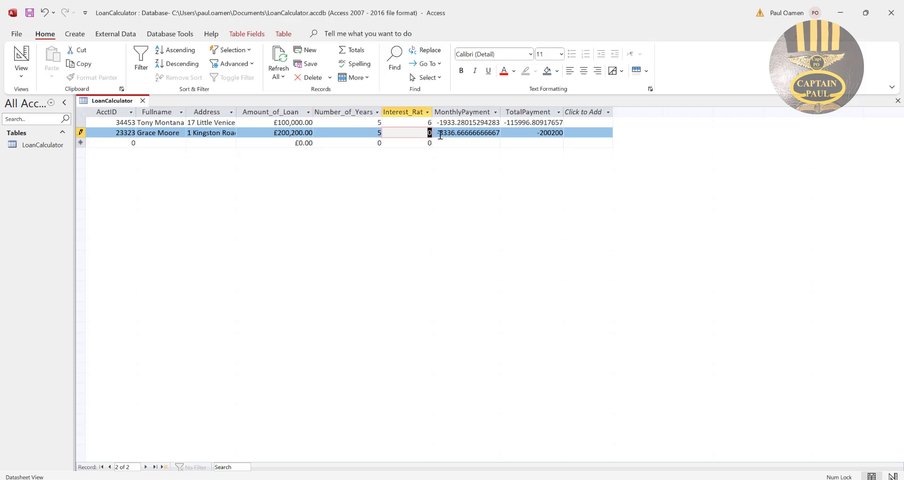
pyautogui.write('7')
pyautogui.click(479, 142)
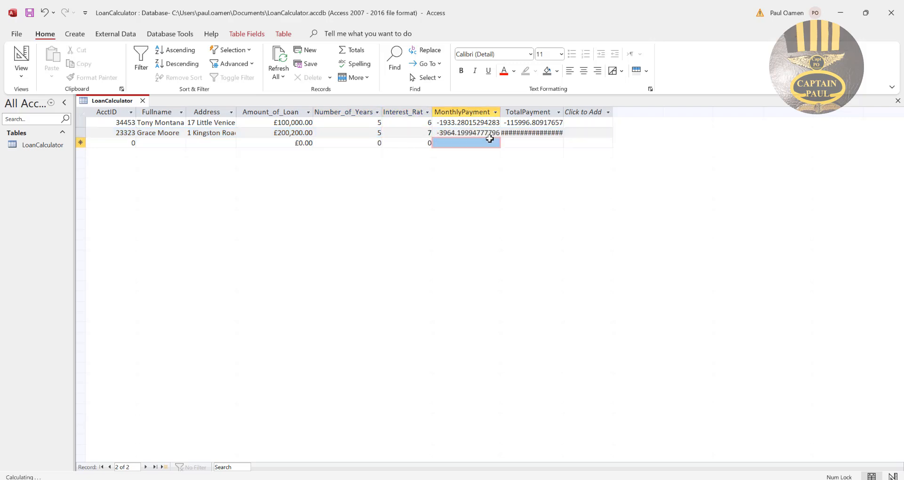
pyautogui.doubleClick(563, 112)
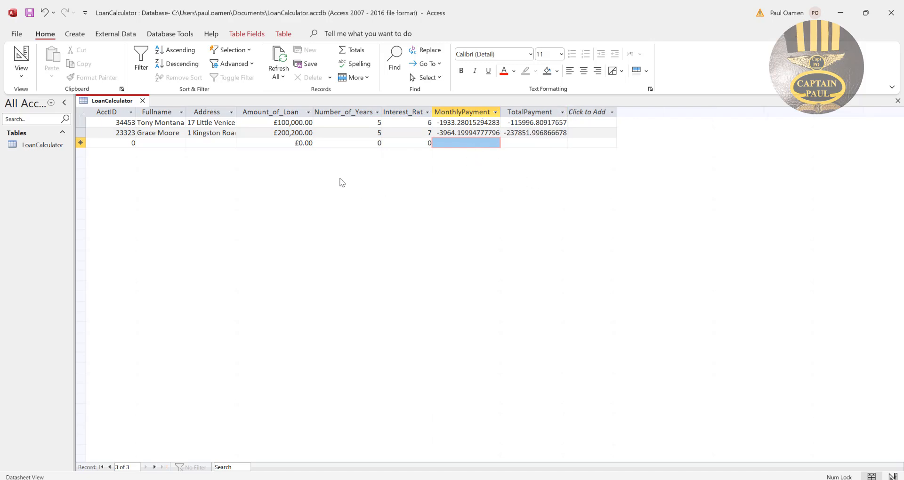
pyautogui.doubleClick(236, 112)
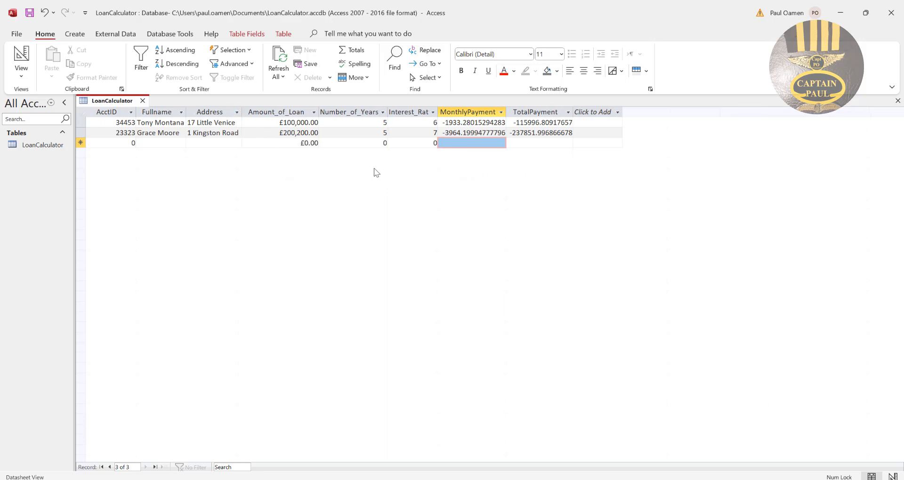
# Return the LoanCalculator table to Design View and set the MonthlyPayment field's result type to Currency.
pyautogui.rightClick(111, 102)
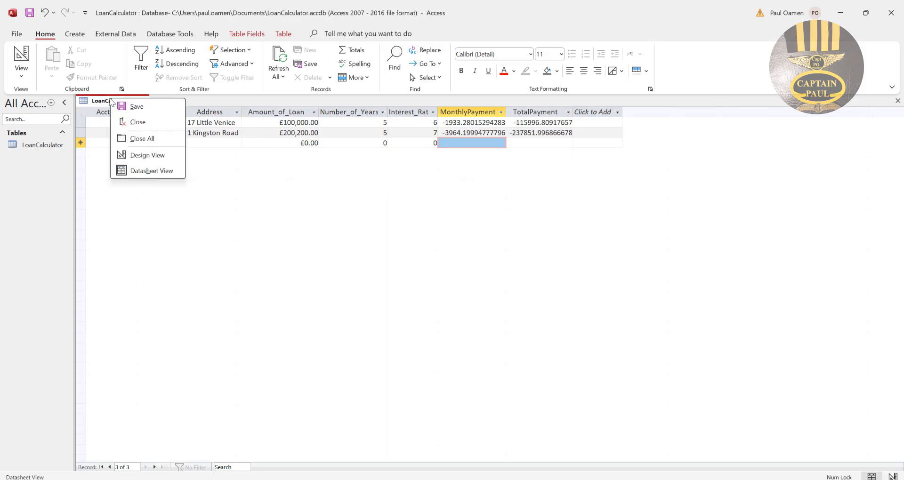
pyautogui.click(303, 204)
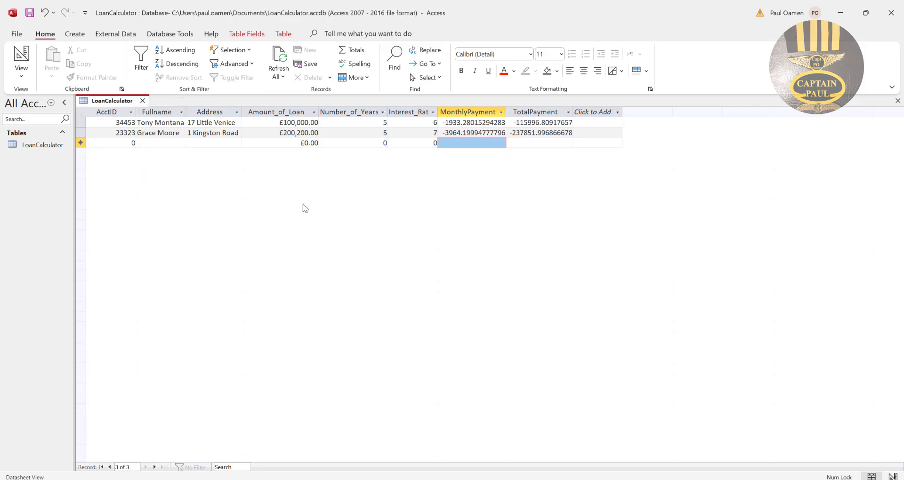
pyautogui.rightClick(117, 102)
pyautogui.click(153, 159)
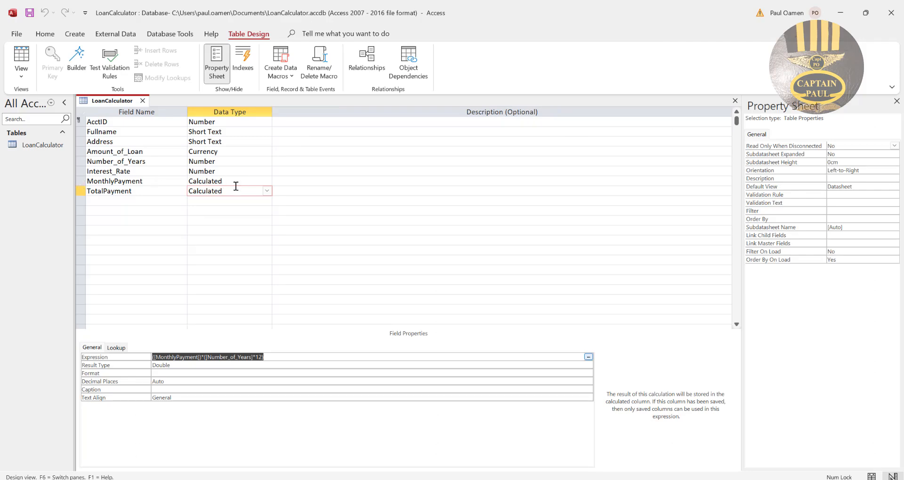
pyautogui.click(82, 182)
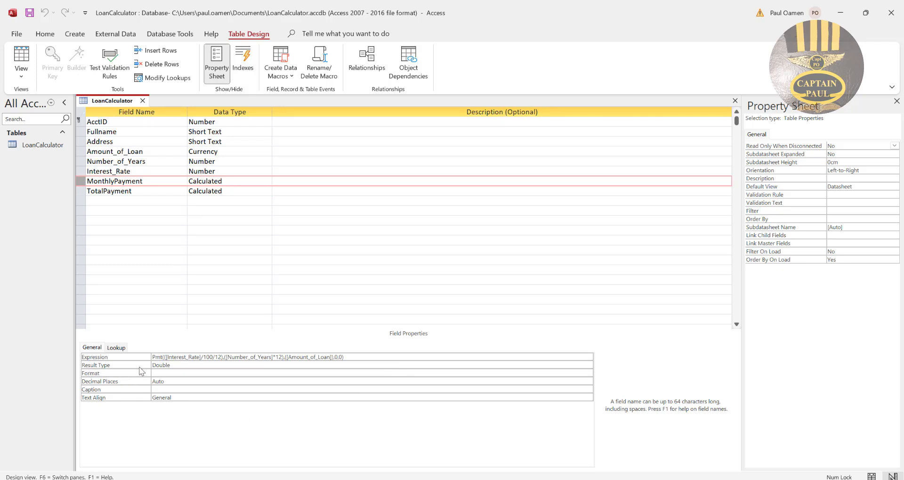
pyautogui.click(570, 365)
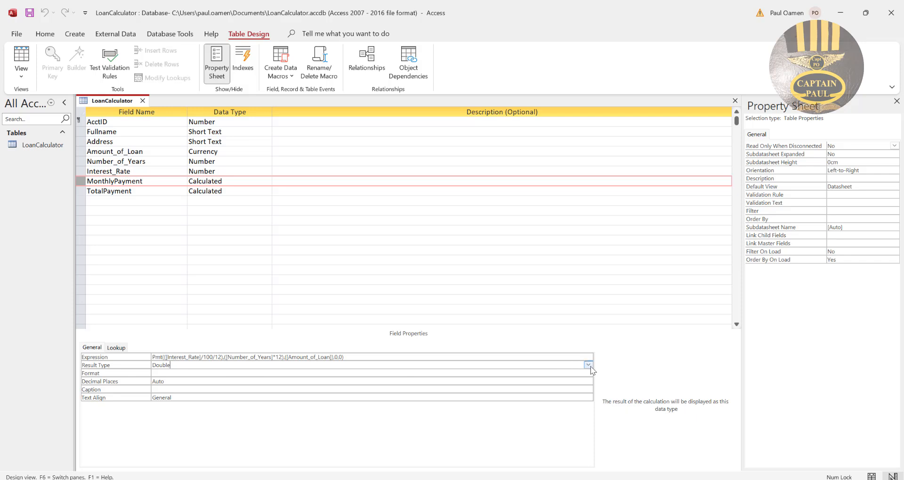
pyautogui.click(588, 365)
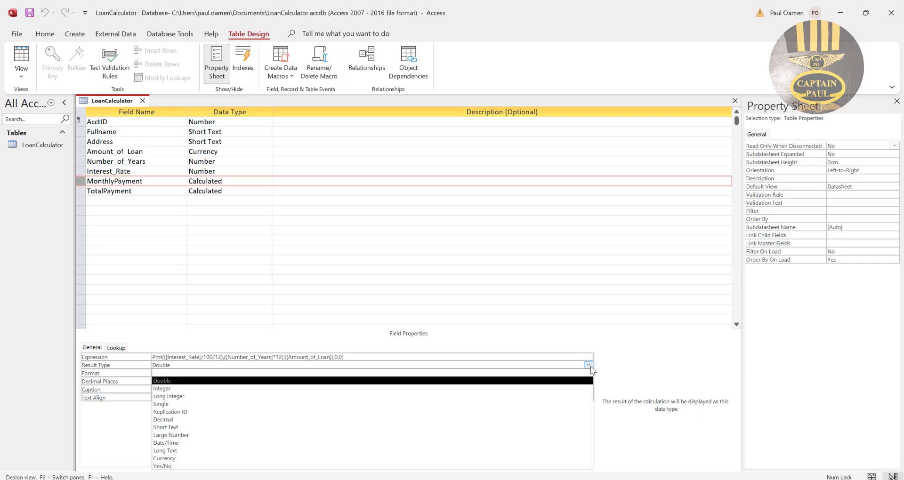
pyautogui.click(172, 458)
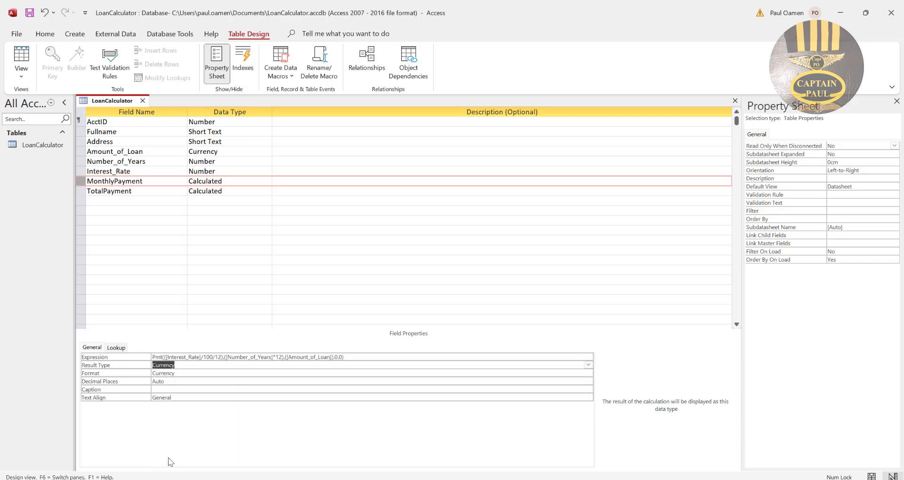
# Set the MonthlyPayment field's format to Currency with 2 decimal places.
pyautogui.click(185, 371)
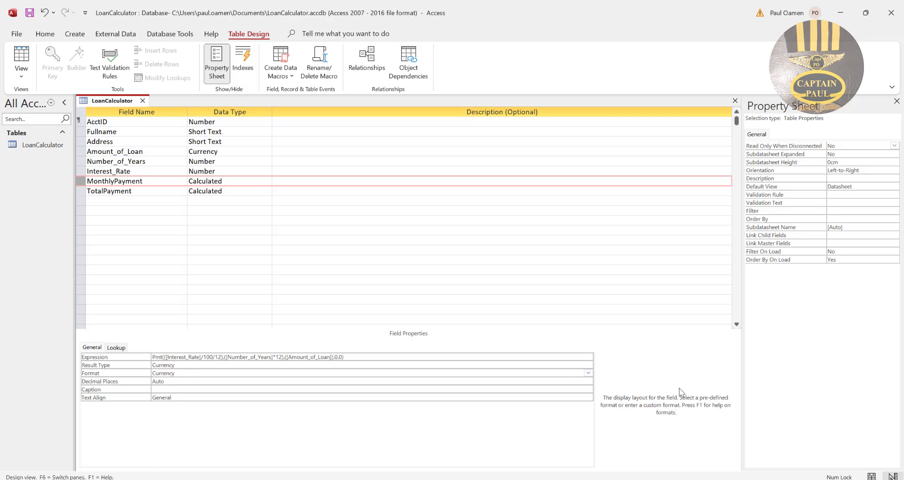
pyautogui.click(588, 373)
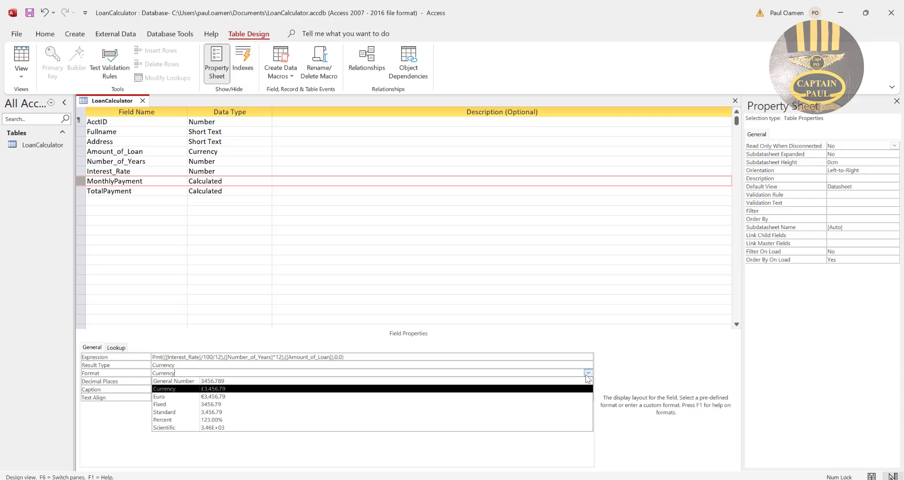
pyautogui.click(221, 394)
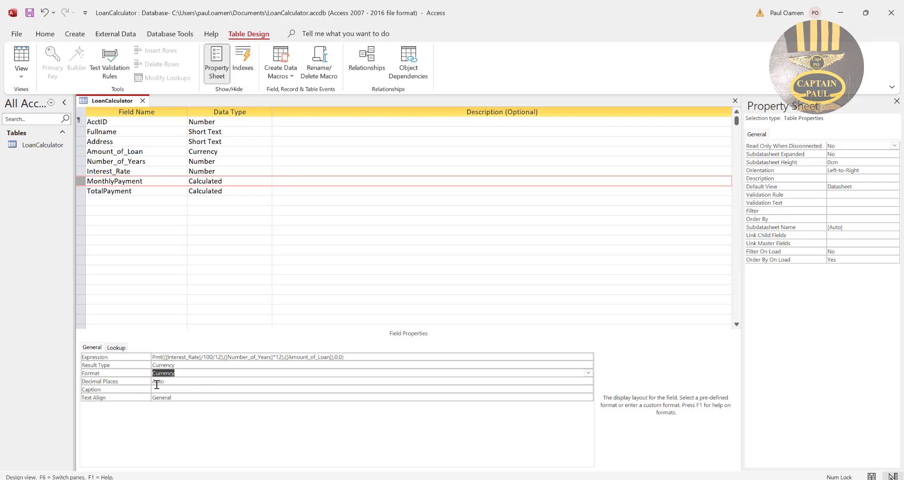
pyautogui.click(182, 381)
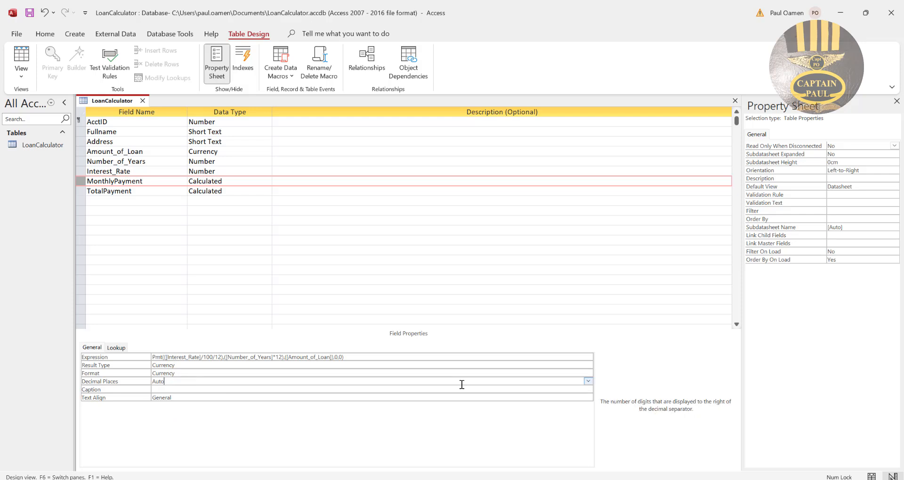
pyautogui.click(589, 381)
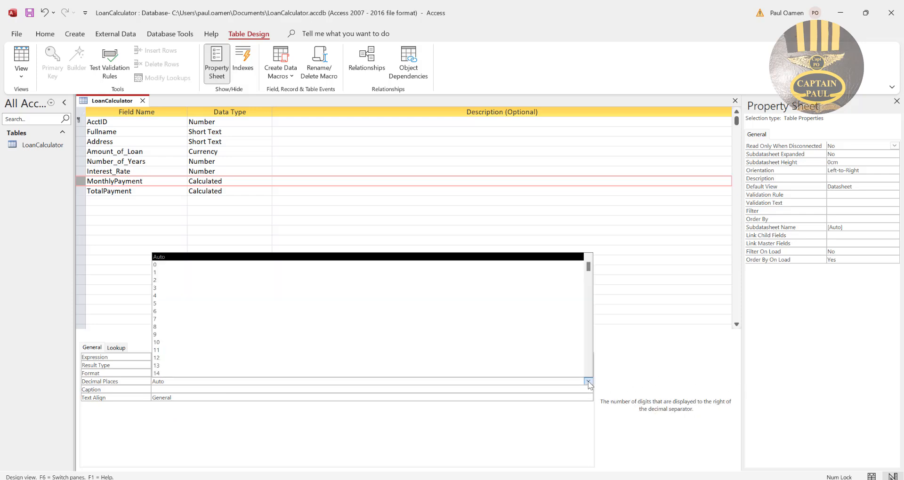
pyautogui.click(180, 280)
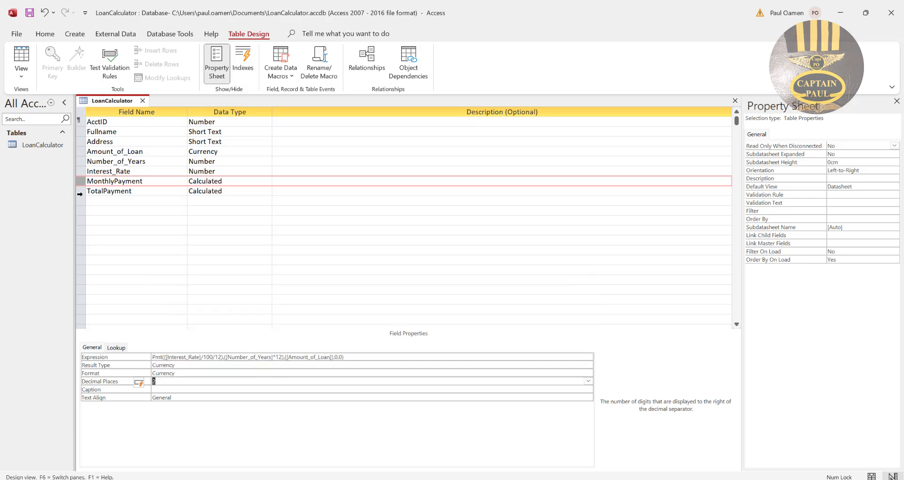
# Set the TotalPayment field's result type and format to Currency.
pyautogui.click(80, 194)
pyautogui.click(191, 365)
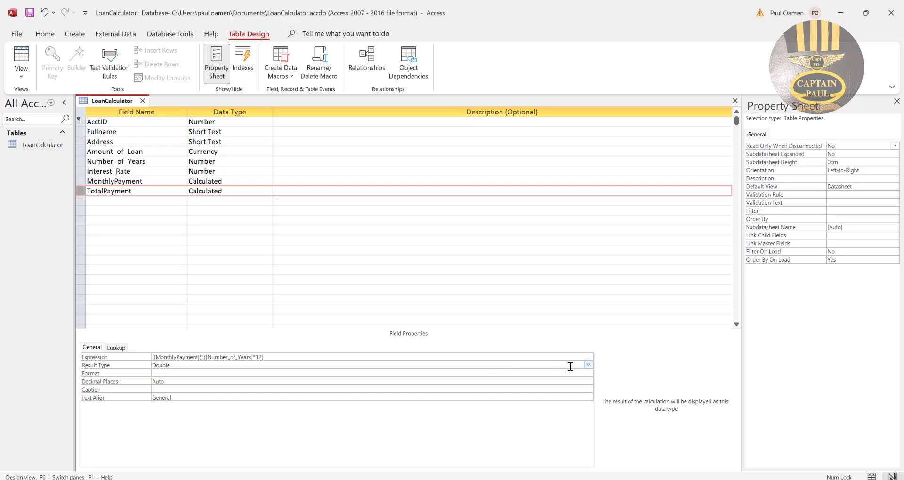
pyautogui.click(588, 365)
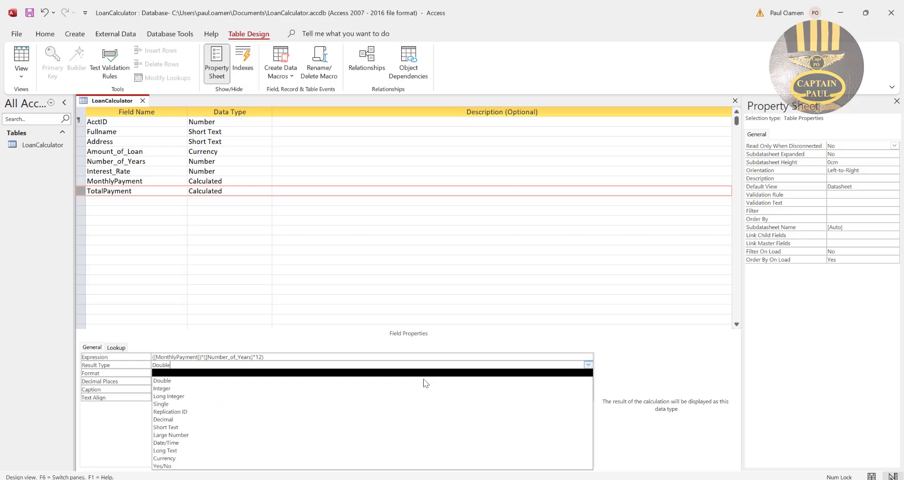
pyautogui.click(432, 426)
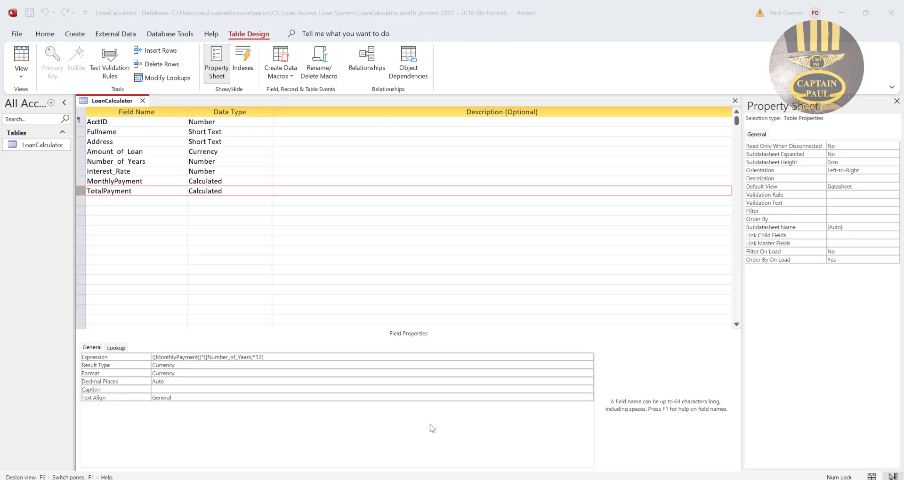
# Save the LoanCalculator table design and switch the table to Datasheet View.
pyautogui.rightClick(119, 101)
pyautogui.click(144, 111)
pyautogui.click(27, 64)
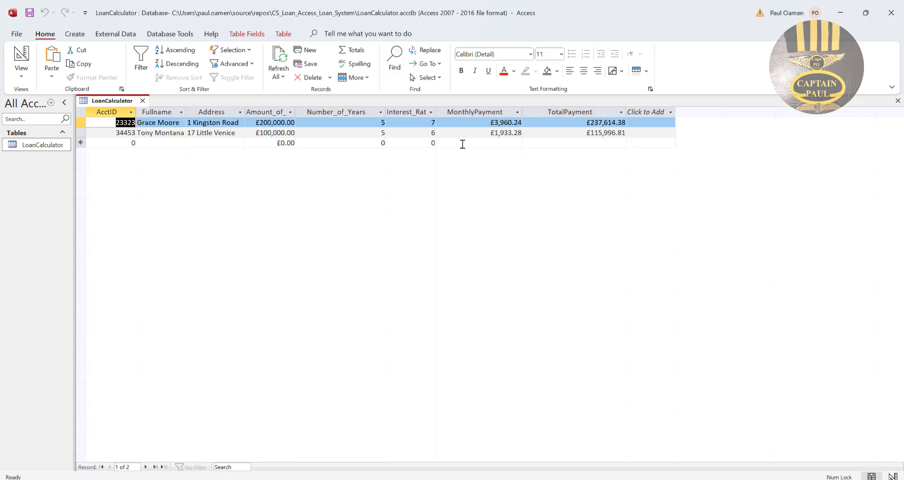
# Review the second record's account ID, full name, address, loan amount and number of years in the LoanCalculator table.
pyautogui.click(107, 134)
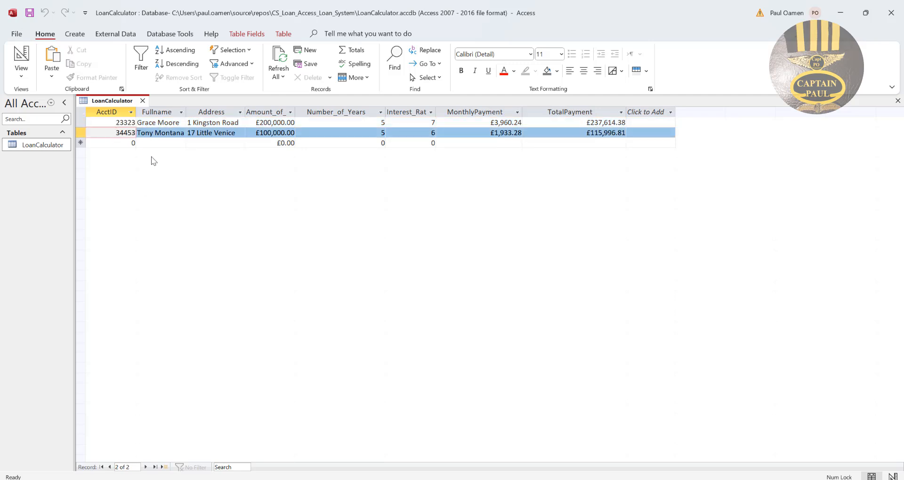
pyautogui.click(317, 134)
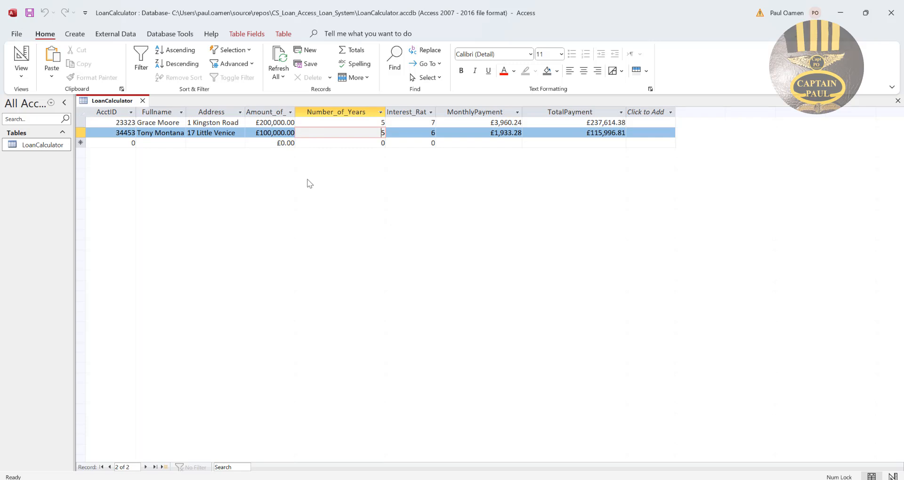
pyautogui.click(219, 134)
pyautogui.click(174, 132)
pyautogui.click(283, 133)
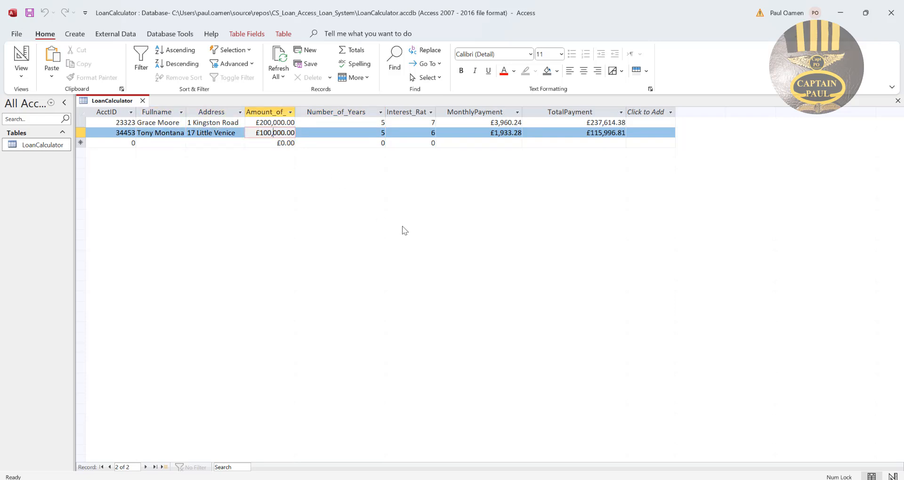
pyautogui.click(153, 134)
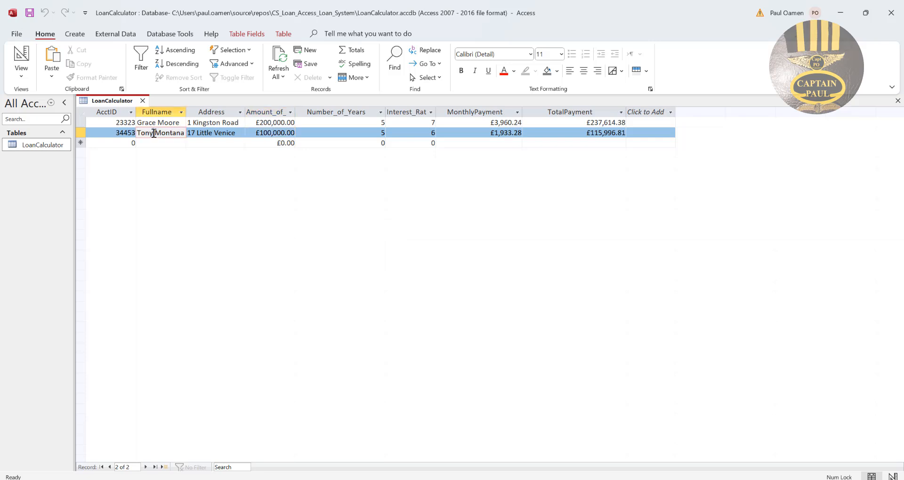
pyautogui.click(122, 135)
pyautogui.click(226, 133)
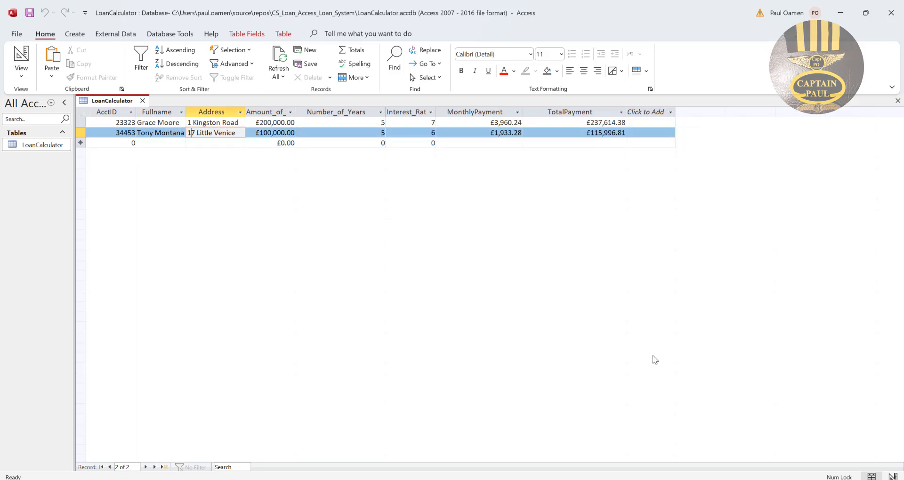